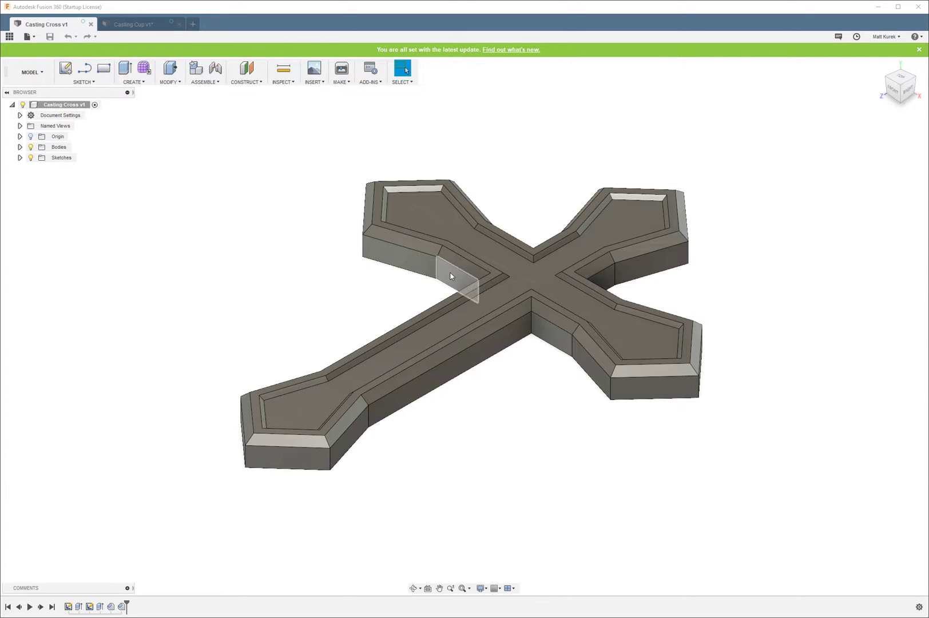
# Sketch a 2-point rectangle around the cross on its flat face
pyautogui.scroll(-2, 550, 458)
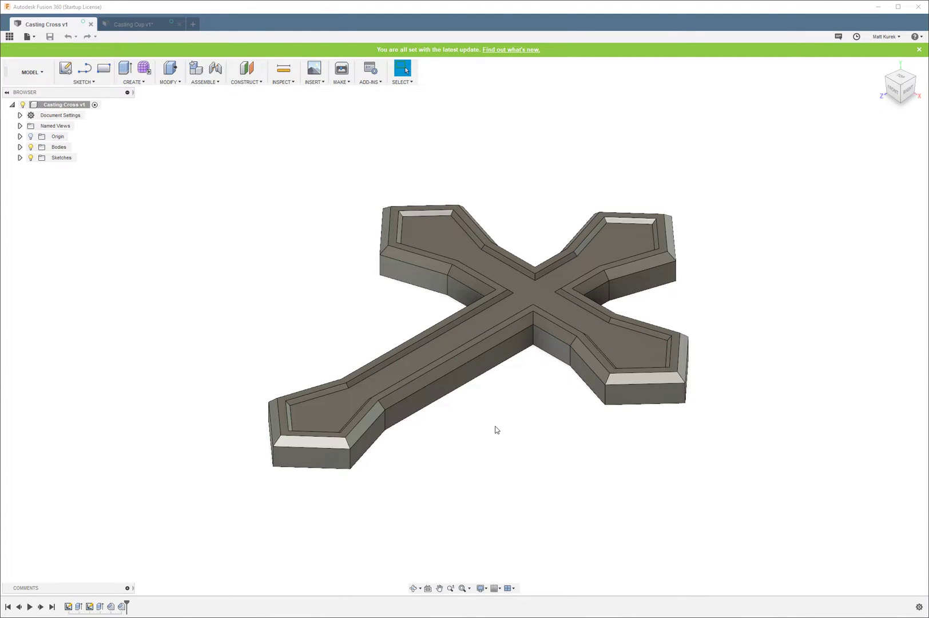
pyautogui.moveTo(528, 192)
pyautogui.keyDown('shift'); pyautogui.mouseDown(button='middle')
pyautogui.moveTo(522, 164)
pyautogui.moveTo(522, 180)
pyautogui.moveTo(496, 173)
pyautogui.moveTo(526, 186)
pyautogui.moveTo(523, 197)
pyautogui.moveTo(511, 178)
pyautogui.moveTo(519, 212)
pyautogui.moveTo(521, 192)
pyautogui.mouseUp(button='middle'); pyautogui.keyUp('shift')
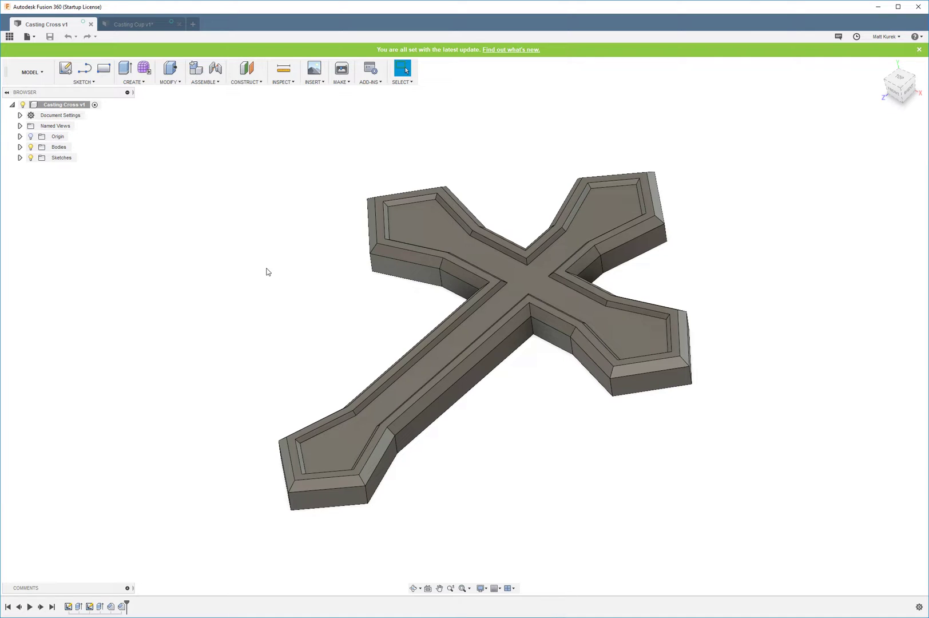
pyautogui.keyDown('shift'); pyautogui.moveTo(608, 437); pyautogui.dragTo(511, 313, button='middle'); pyautogui.keyUp('shift')
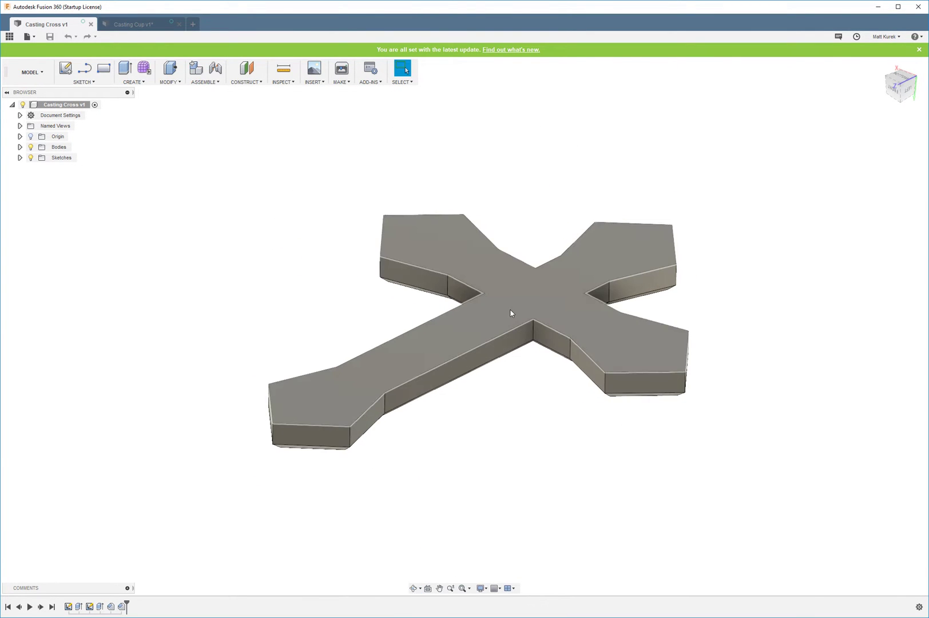
pyautogui.scroll(-2, 544, 343)
pyautogui.click(546, 345)
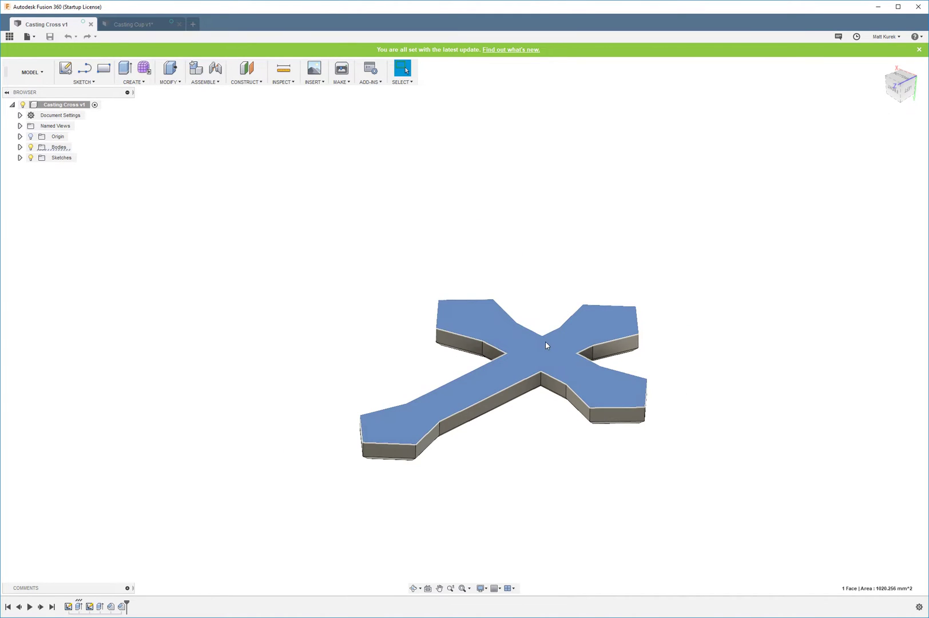
pyautogui.press('s')
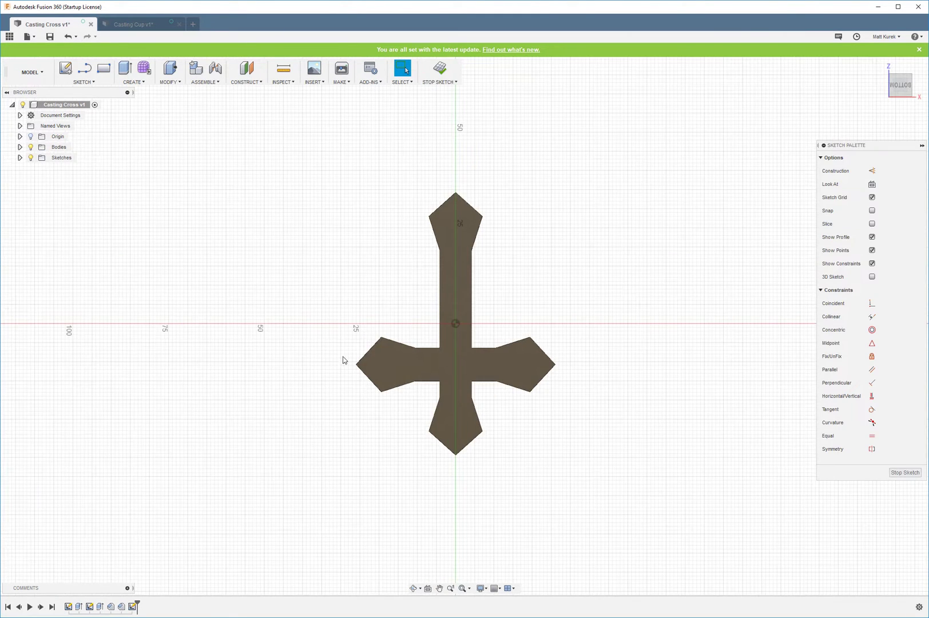
pyautogui.scroll(-2, 602, 478)
pyautogui.press('r')
pyautogui.click(270, 183)
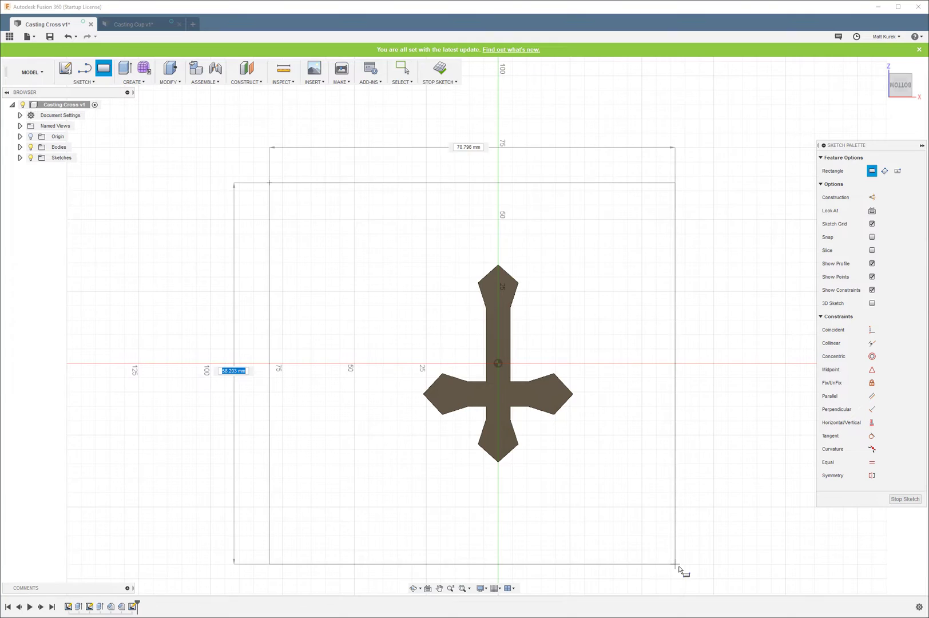
pyautogui.click(761, 593)
# Extrude the rectangle and cross profiles -25 mm as a New Body
pyautogui.press('e')
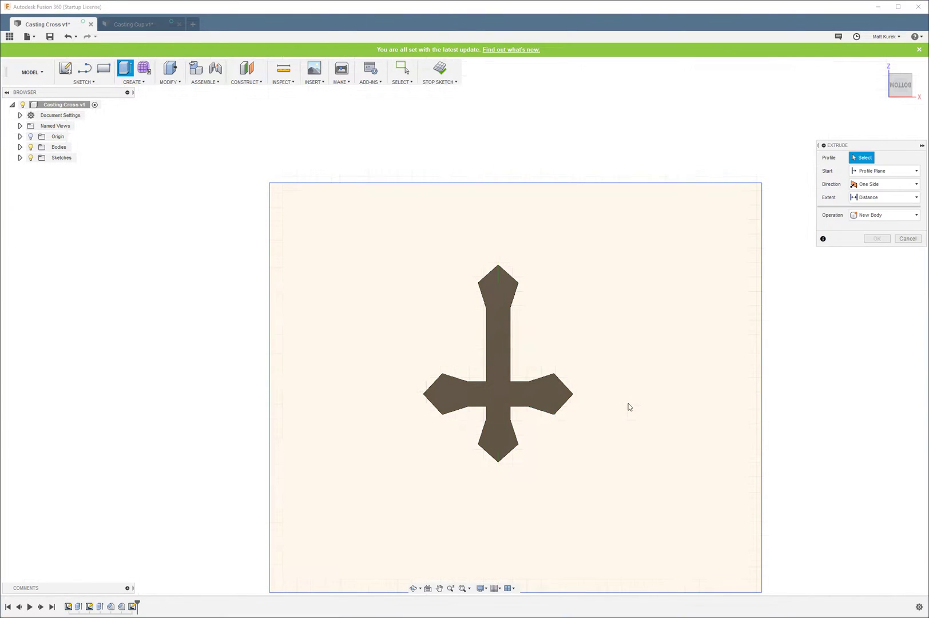
pyautogui.click(597, 336)
pyautogui.click(497, 397)
pyautogui.keyDown('shift'); pyautogui.moveTo(500, 159); pyautogui.dragTo(402, 160, button='middle'); pyautogui.keyUp('shift')
pyautogui.write('-20')
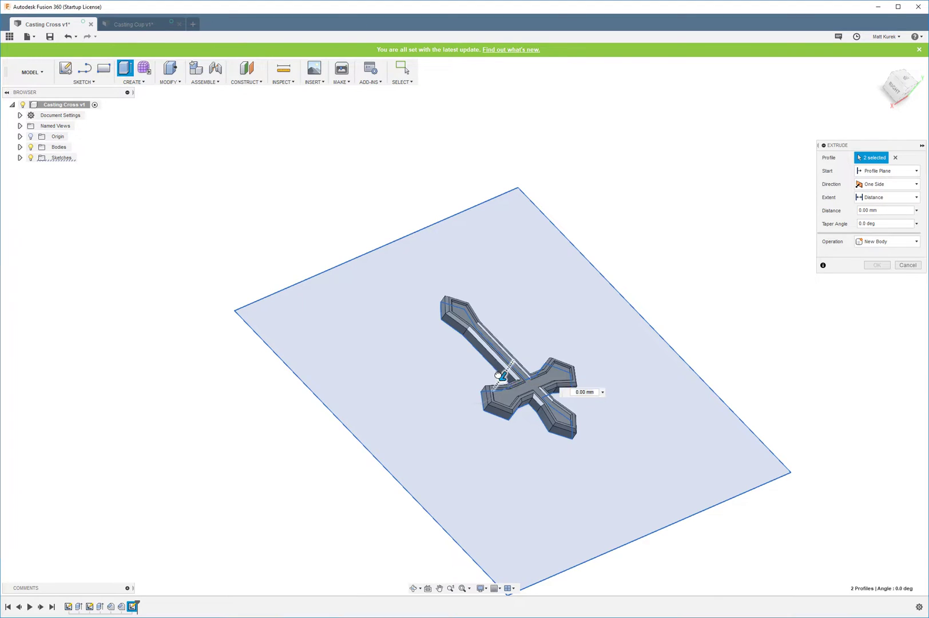
pyautogui.press('Return')
pyautogui.moveTo(520, 328); pyautogui.dragTo(523, 321)
pyautogui.click(886, 241)
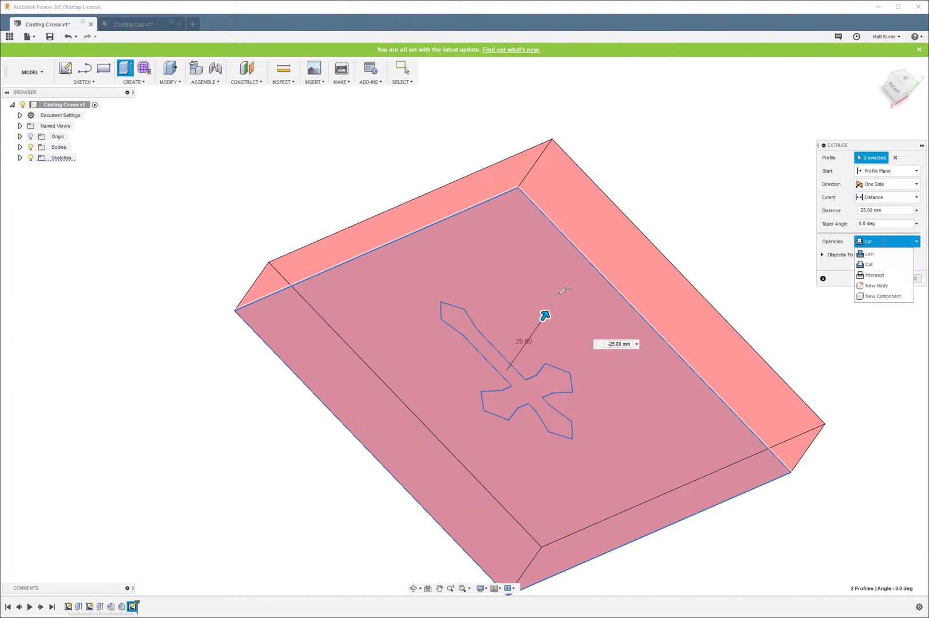
pyautogui.click(876, 285)
pyautogui.keyDown('shift'); pyautogui.moveTo(808, 362); pyautogui.dragTo(659, 201, button='middle'); pyautogui.keyUp('shift')
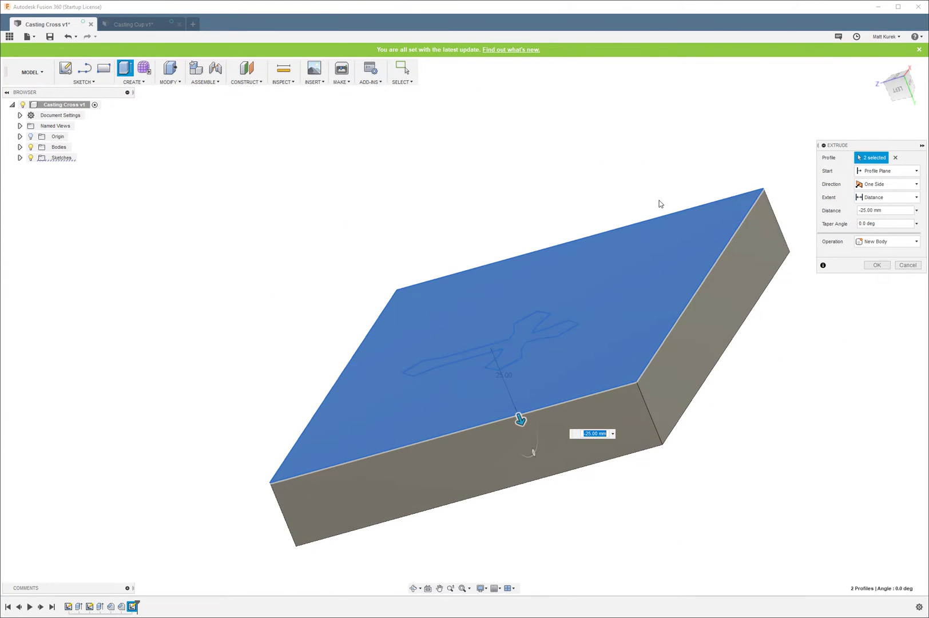
pyautogui.click(877, 264)
pyautogui.keyDown('shift'); pyautogui.moveTo(798, 303); pyautogui.dragTo(824, 360, button='middle'); pyautogui.keyUp('shift')
pyautogui.press('Escape')
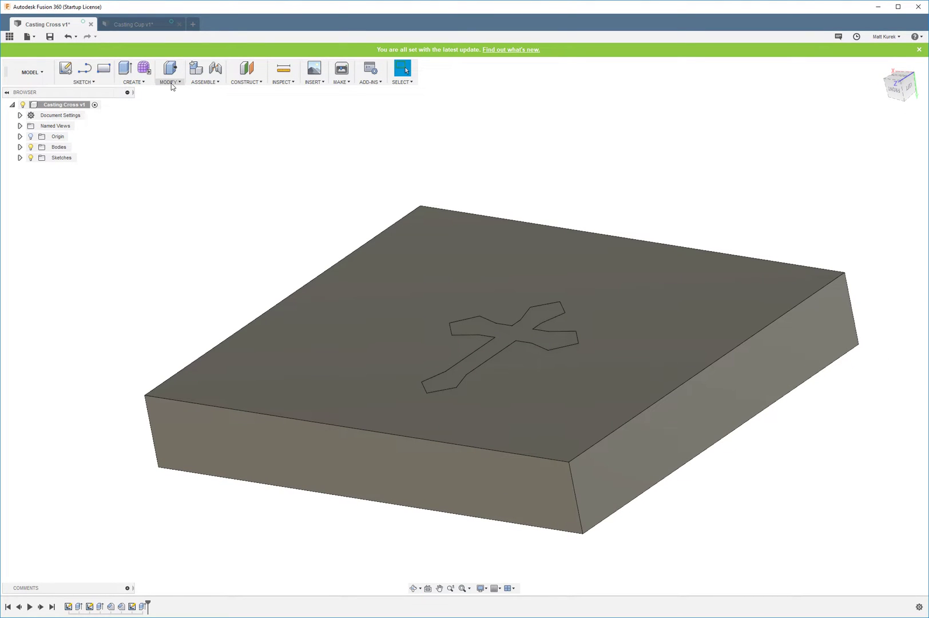
# Set up a Combine cut with the block as target and the cross body as tool
pyautogui.click(171, 84)
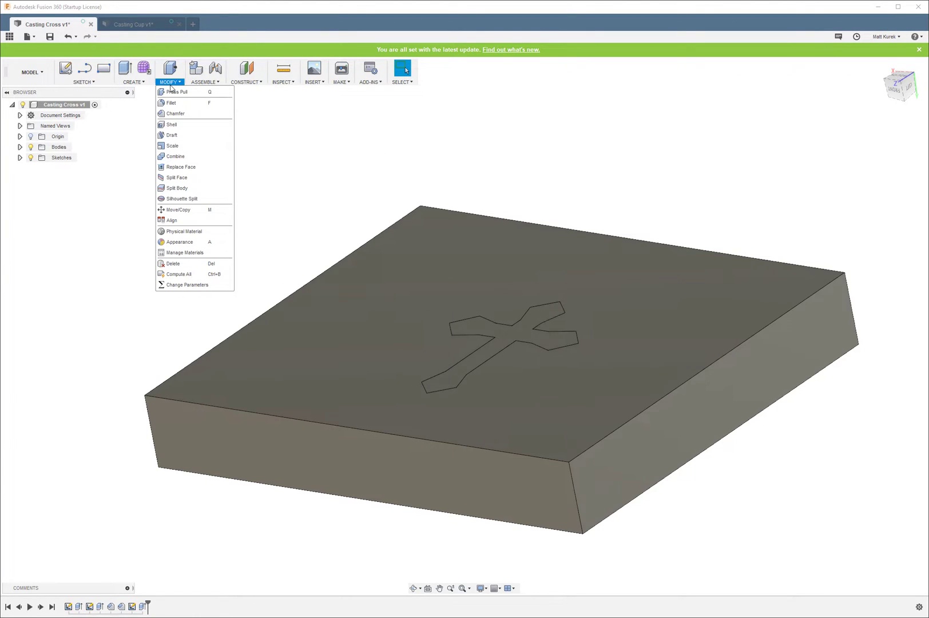
pyautogui.click(177, 156)
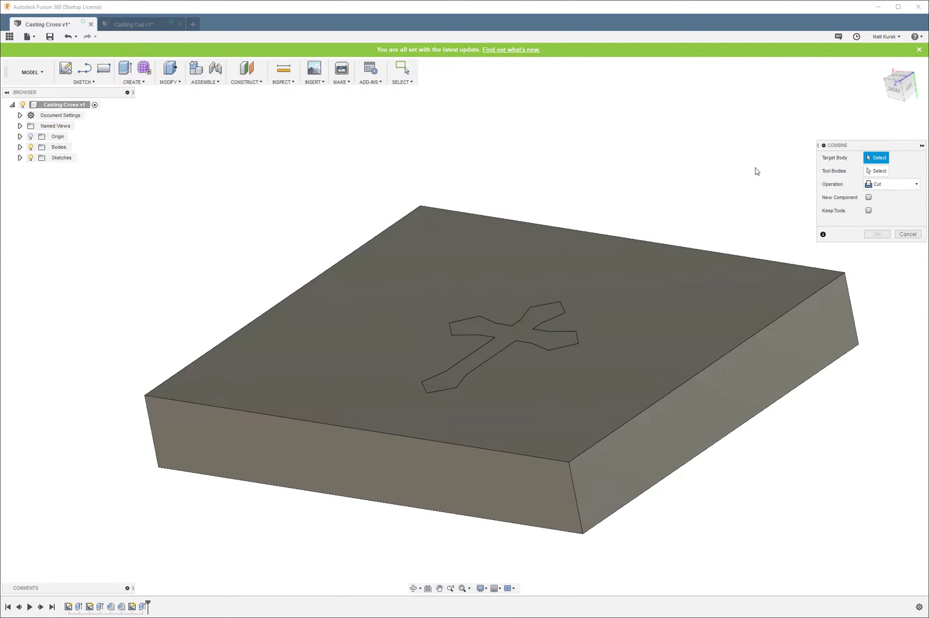
pyautogui.click(728, 294)
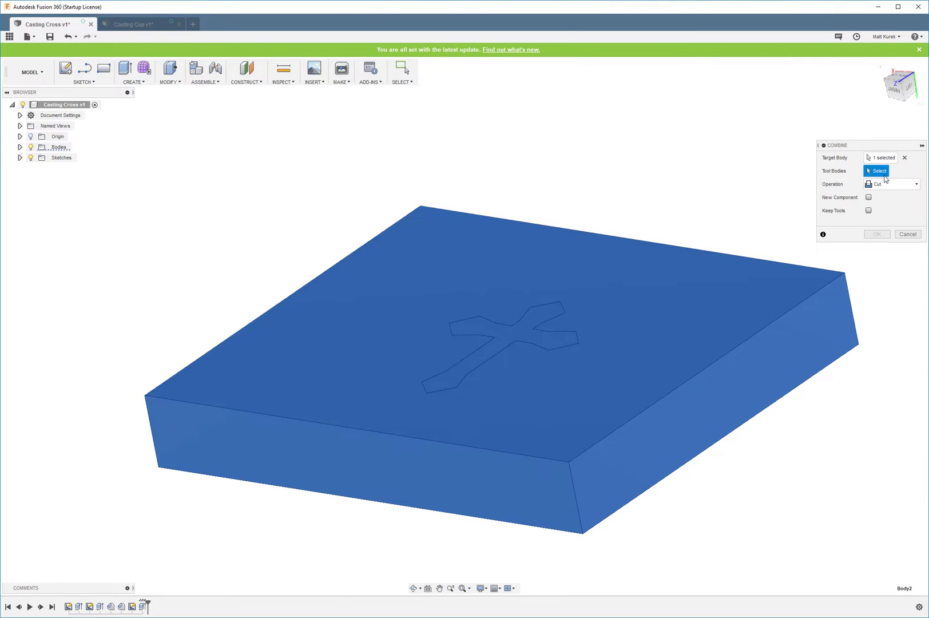
pyautogui.click(20, 158)
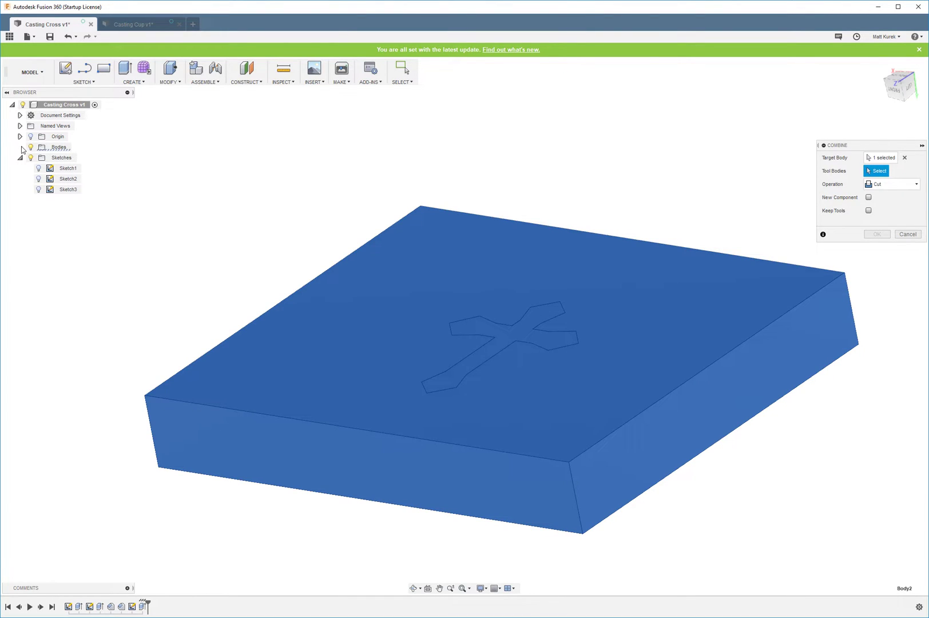
pyautogui.click(20, 148)
pyautogui.click(21, 147)
pyautogui.click(20, 148)
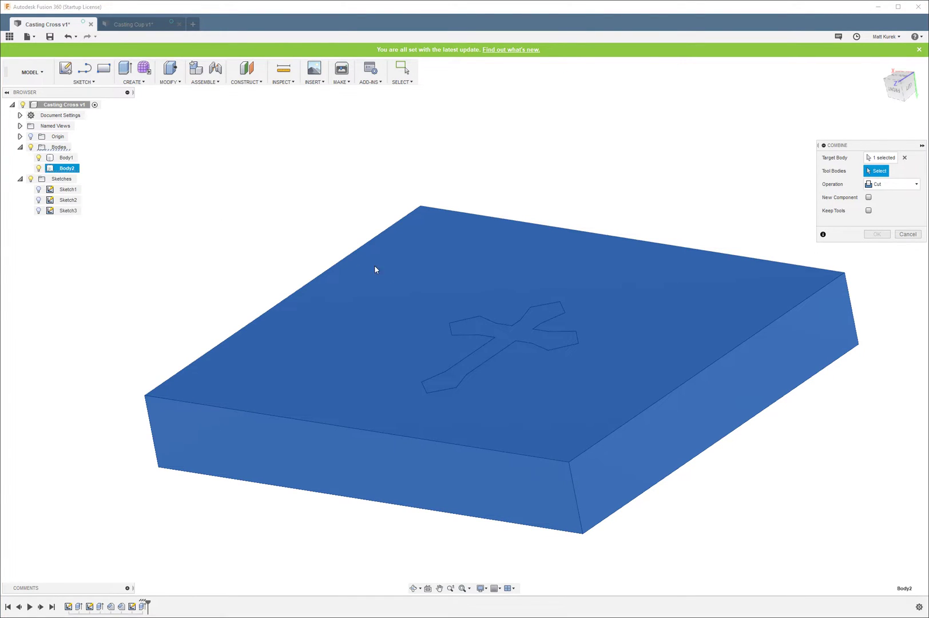
pyautogui.click(509, 336)
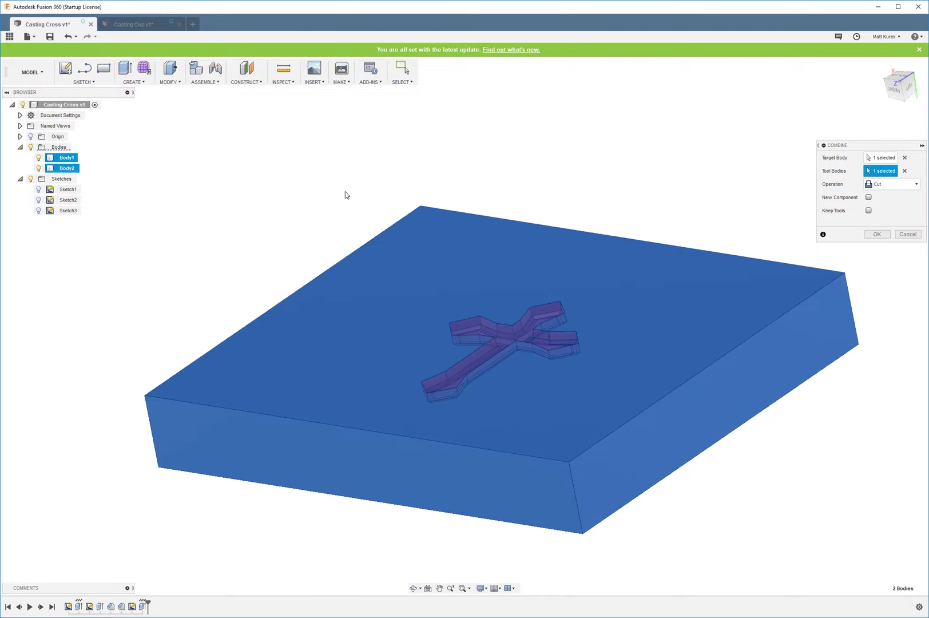
pyautogui.keyDown('shift'); pyautogui.moveTo(346, 194); pyautogui.dragTo(355, 231, button='middle'); pyautogui.keyUp('shift')
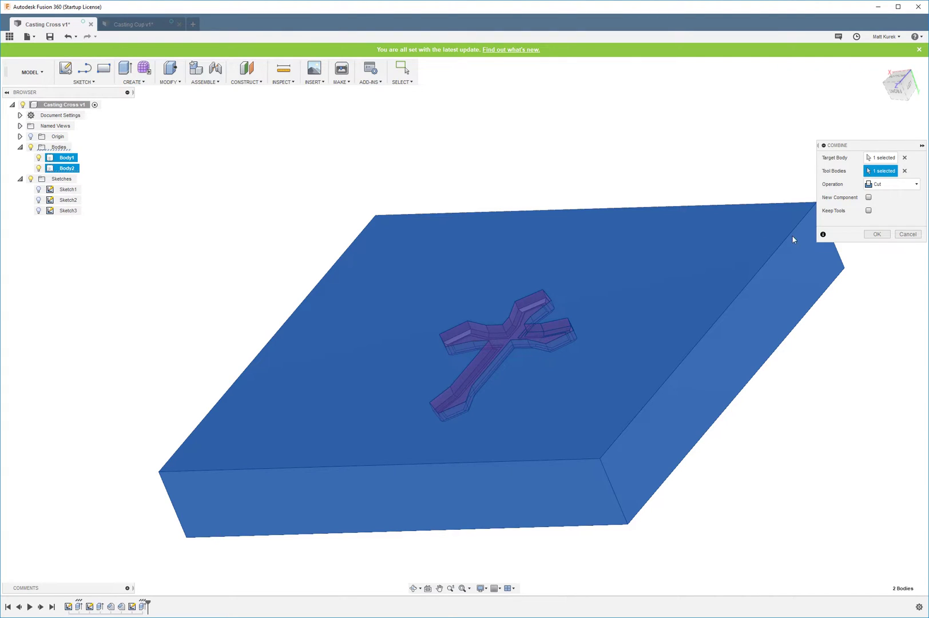
pyautogui.keyDown('shift'); pyautogui.moveTo(554, 236); pyautogui.dragTo(571, 265, button='middle'); pyautogui.keyUp('shift')
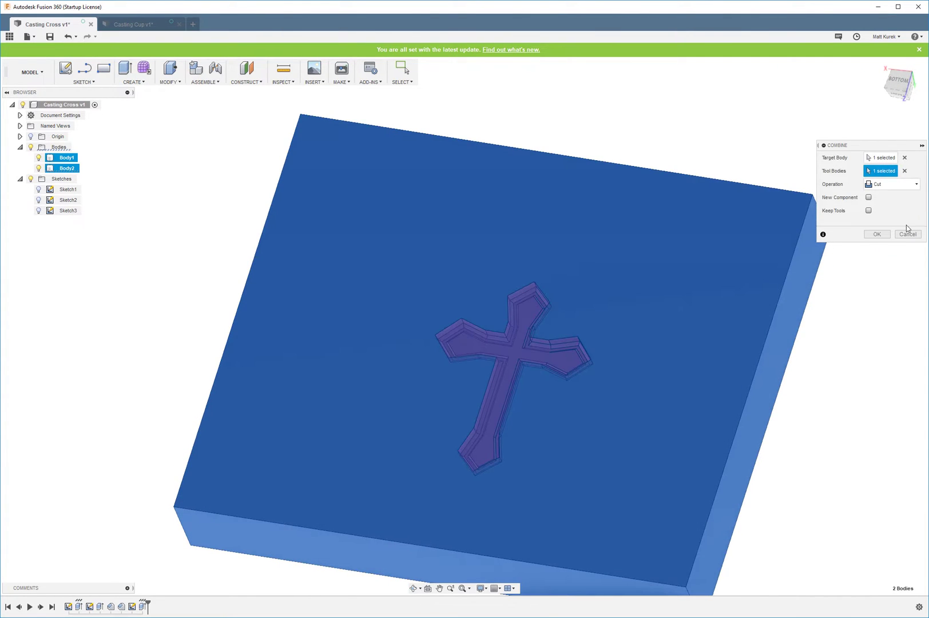
pyautogui.click(877, 234)
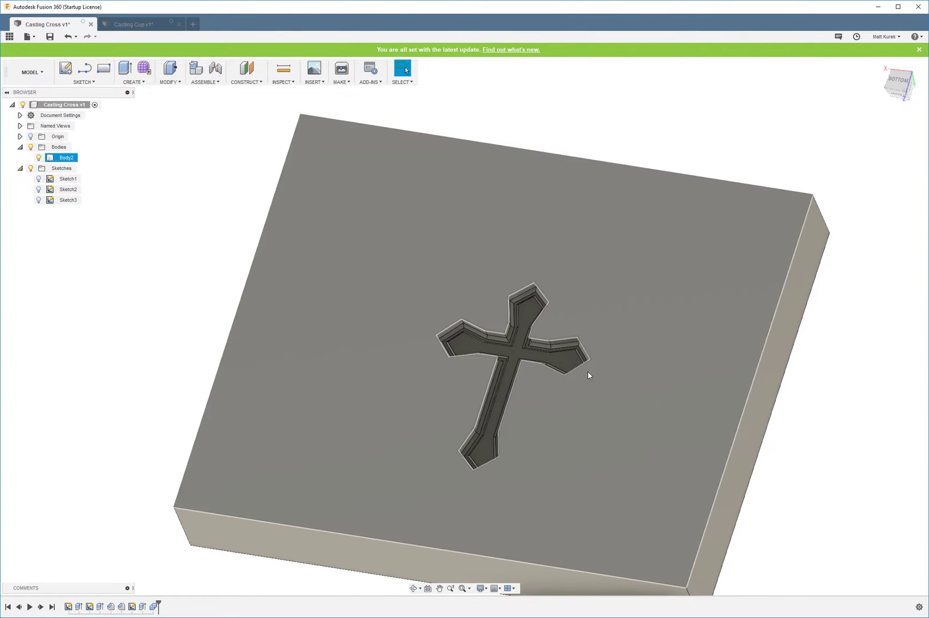
pyautogui.scroll(-5, 589, 374)
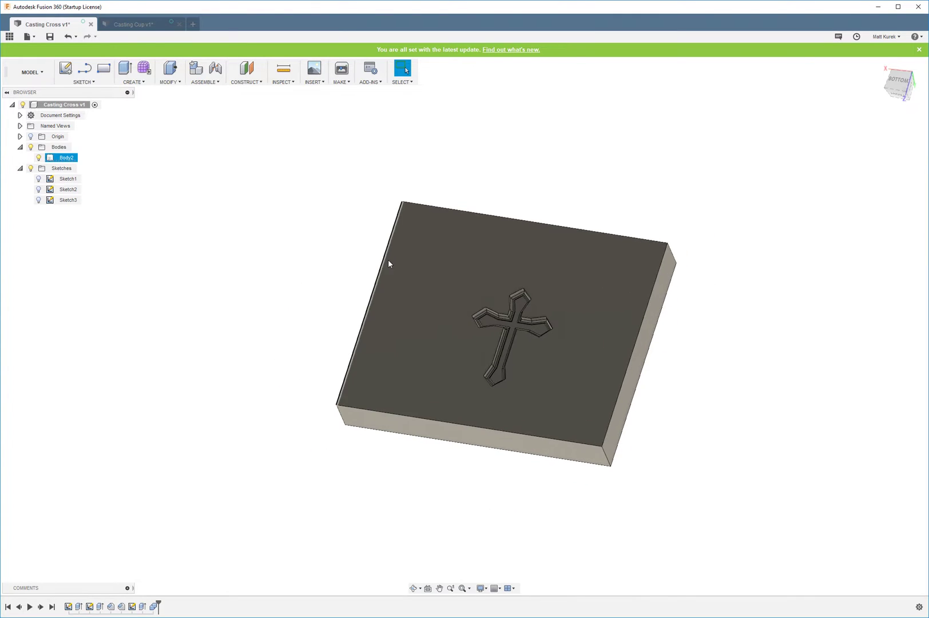
pyautogui.moveTo(748, 315)
pyautogui.keyDown('shift'); pyautogui.mouseDown(button='middle')
pyautogui.moveTo(749, 354)
pyautogui.moveTo(765, 305)
pyautogui.moveTo(793, 290)
pyautogui.moveTo(736, 315)
pyautogui.moveTo(744, 318)
pyautogui.mouseUp(button='middle'); pyautogui.keyUp('shift')
pyautogui.scroll(2, 483, 312)
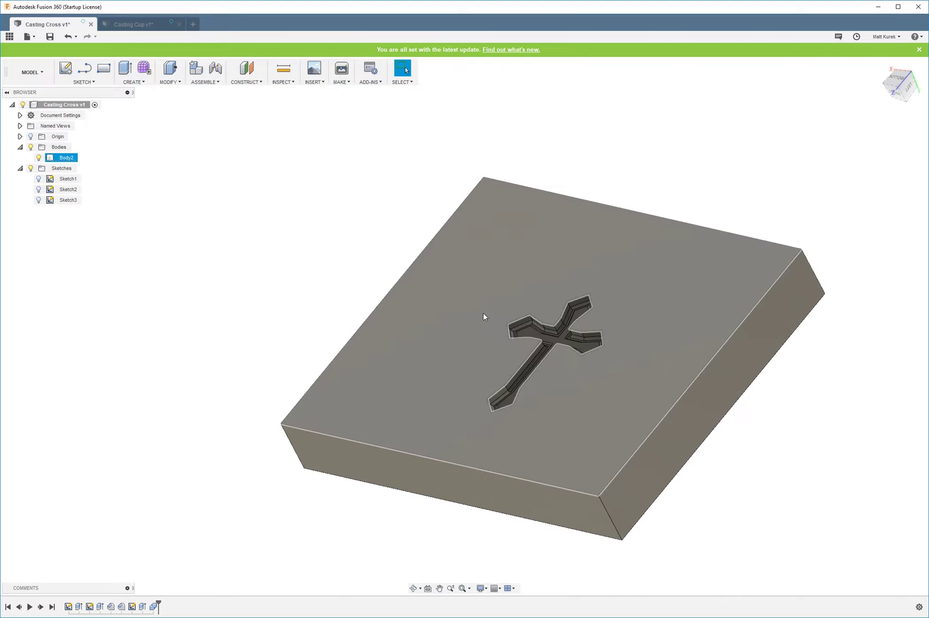
pyautogui.keyDown('shift'); pyautogui.moveTo(550, 292); pyautogui.dragTo(626, 341, button='middle'); pyautogui.keyUp('shift')
pyautogui.keyDown('shift'); pyautogui.moveTo(296, 220); pyautogui.dragTo(703, 353, button='middle'); pyautogui.keyUp('shift')
# Switch to the Casting Cup document and orbit to view the cup's underside and foot ring
pyautogui.click(138, 23)
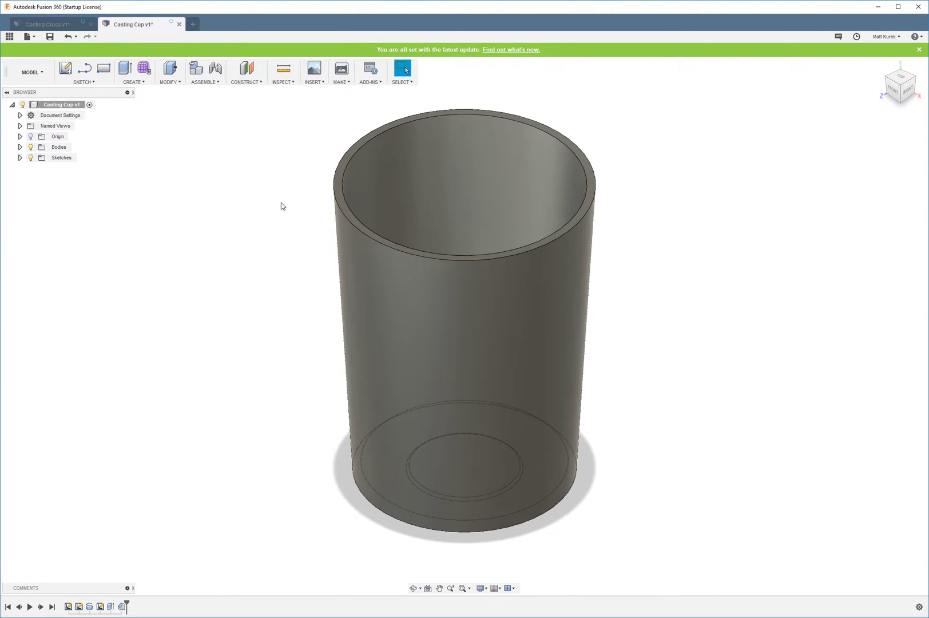
pyautogui.keyDown('shift'); pyautogui.moveTo(280, 165); pyautogui.dragTo(255, 148, button='middle'); pyautogui.keyUp('shift')
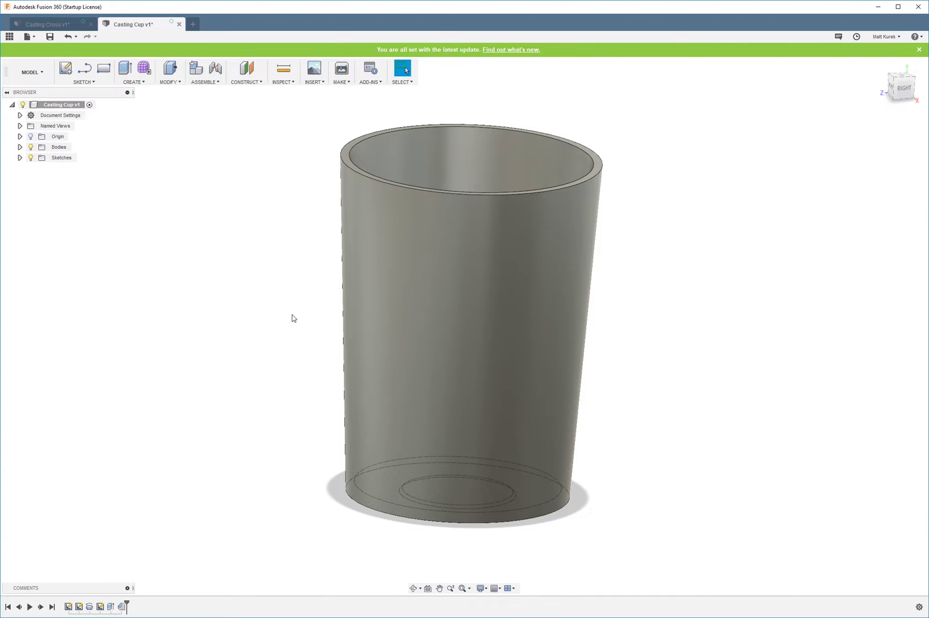
pyautogui.keyDown('shift'); pyautogui.moveTo(286, 341); pyautogui.dragTo(269, 216, button='middle'); pyautogui.keyUp('shift')
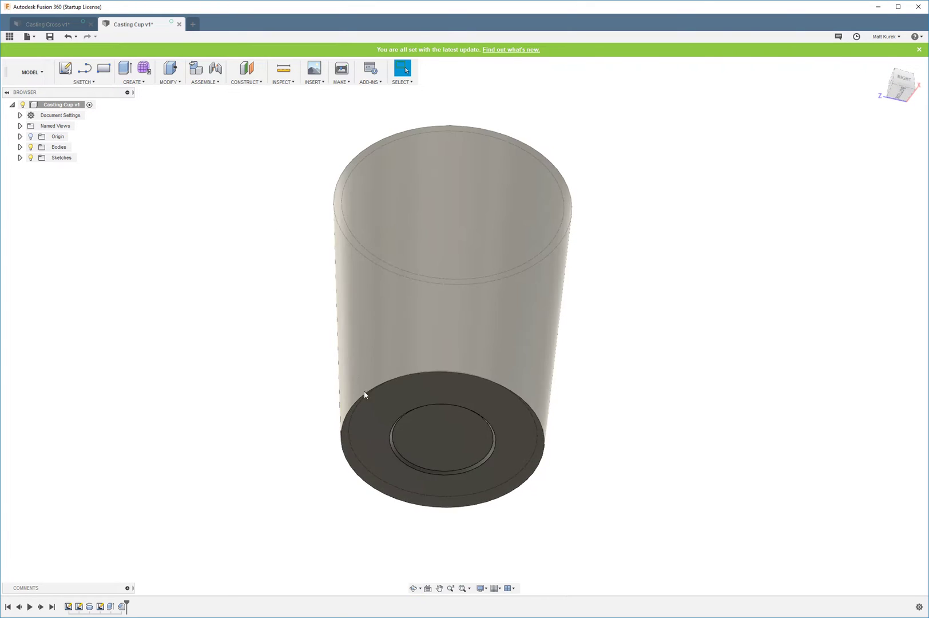
# Sketch a 2-point rectangle enclosing the cup outline on the cup's bottom face
pyautogui.click(379, 429)
pyautogui.press('s')
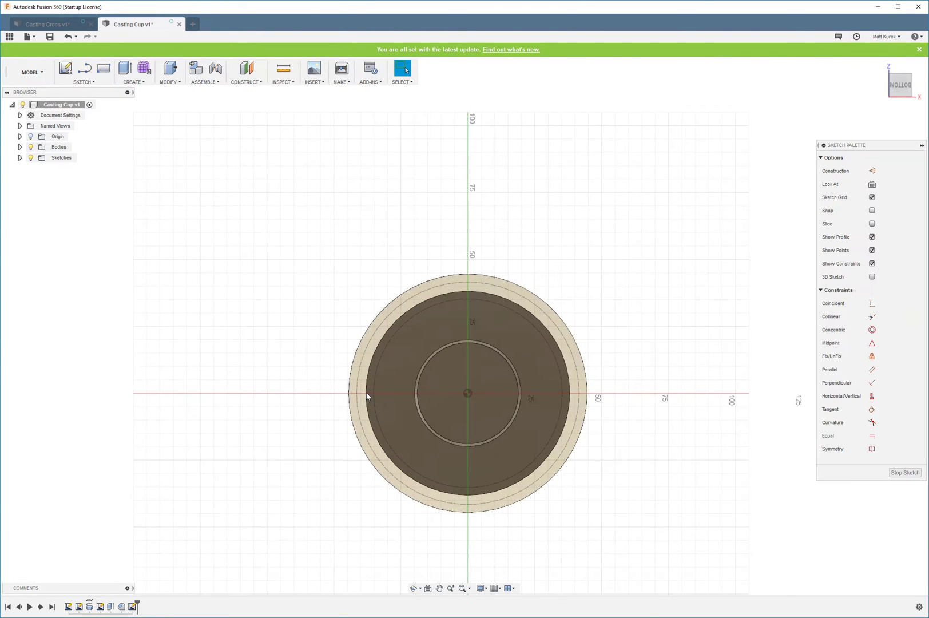
pyautogui.press('r')
pyautogui.click(294, 196)
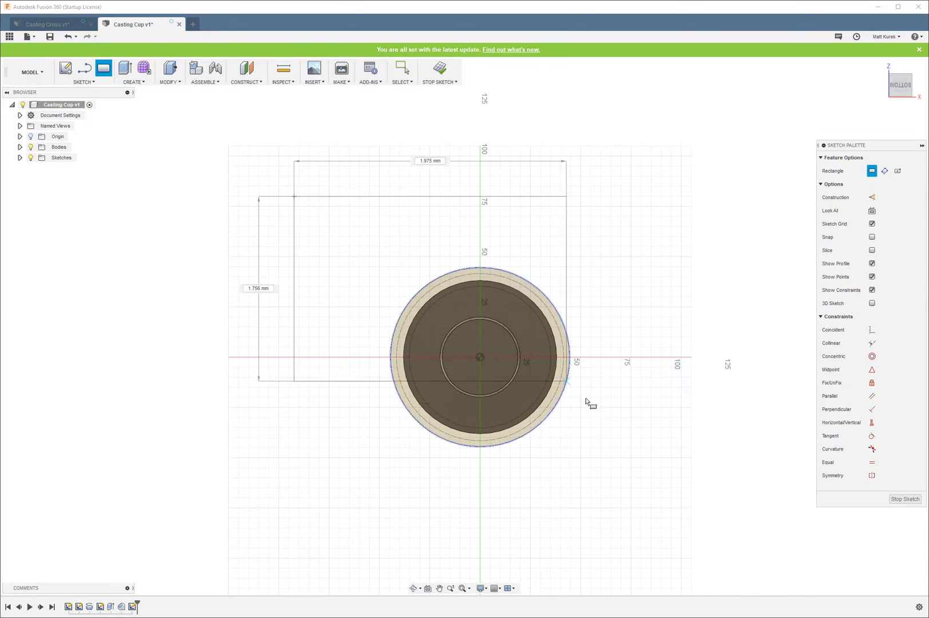
pyautogui.click(688, 550)
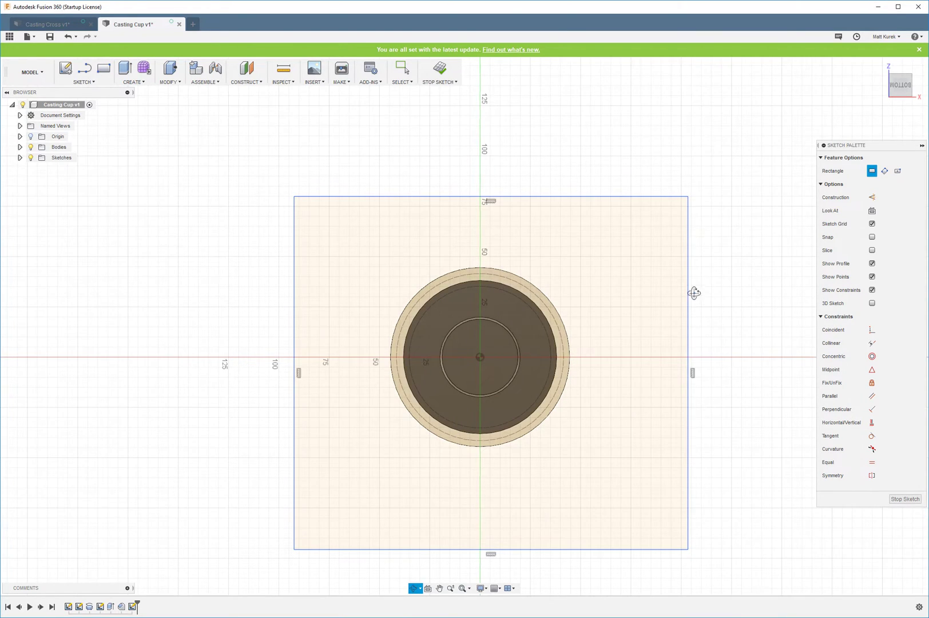
pyautogui.keyDown('shift'); pyautogui.moveTo(694, 292); pyautogui.dragTo(663, 359, button='middle'); pyautogui.keyUp('shift')
pyautogui.press('Escape')
pyautogui.moveTo(568, 417)
pyautogui.keyDown('shift'); pyautogui.mouseDown(button='middle')
pyautogui.moveTo(586, 385)
pyautogui.moveTo(563, 456)
pyautogui.mouseUp(button='middle'); pyautogui.keyUp('shift')
# Extrude all three profiles as a New Body up to the cup's rim face
pyautogui.press('e')
pyautogui.click(474, 456)
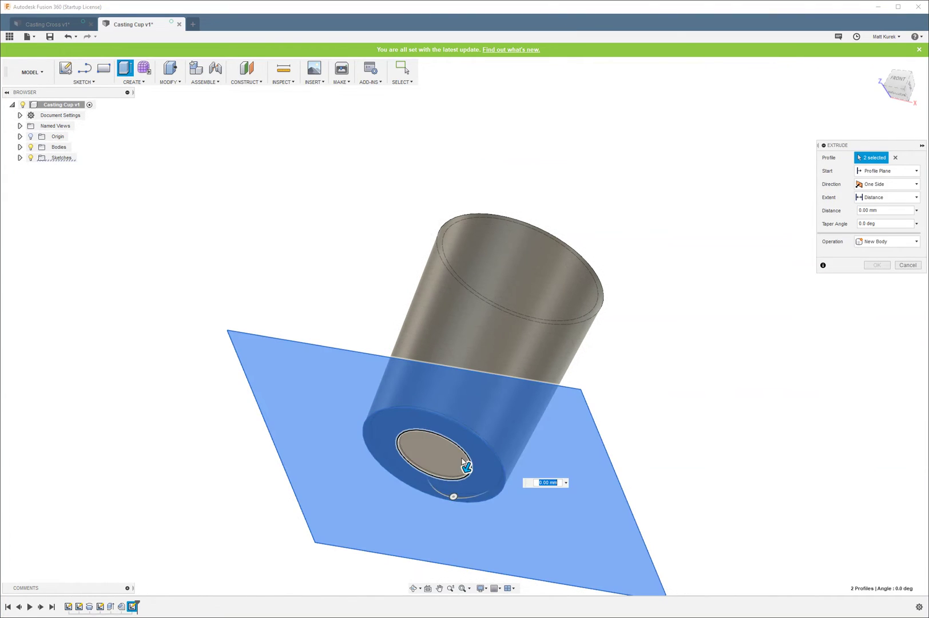
pyautogui.click(427, 460)
pyautogui.moveTo(430, 462); pyautogui.dragTo(531, 245)
pyautogui.click(914, 243)
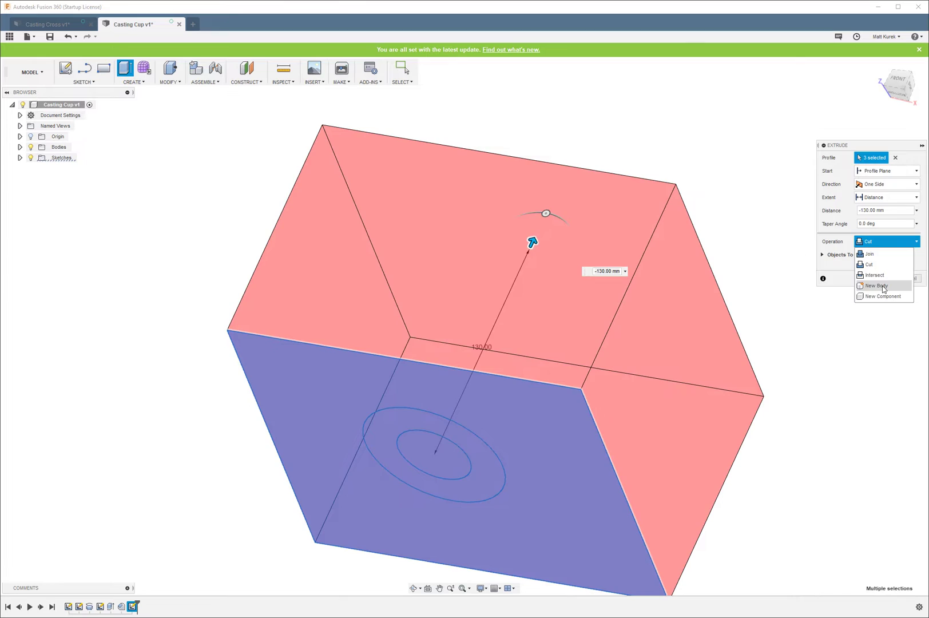
pyautogui.click(875, 286)
pyautogui.keyDown('shift'); pyautogui.moveTo(679, 149); pyautogui.dragTo(633, 230, button='middle'); pyautogui.keyUp('shift')
pyautogui.moveTo(526, 257); pyautogui.dragTo(522, 279)
pyautogui.moveTo(446, 211)
pyautogui.keyDown('shift'); pyautogui.mouseDown(button='middle')
pyautogui.moveTo(467, 193)
pyautogui.moveTo(448, 201)
pyautogui.moveTo(454, 197)
pyautogui.mouseUp(button='middle'); pyautogui.keyUp('shift')
pyautogui.click(892, 196)
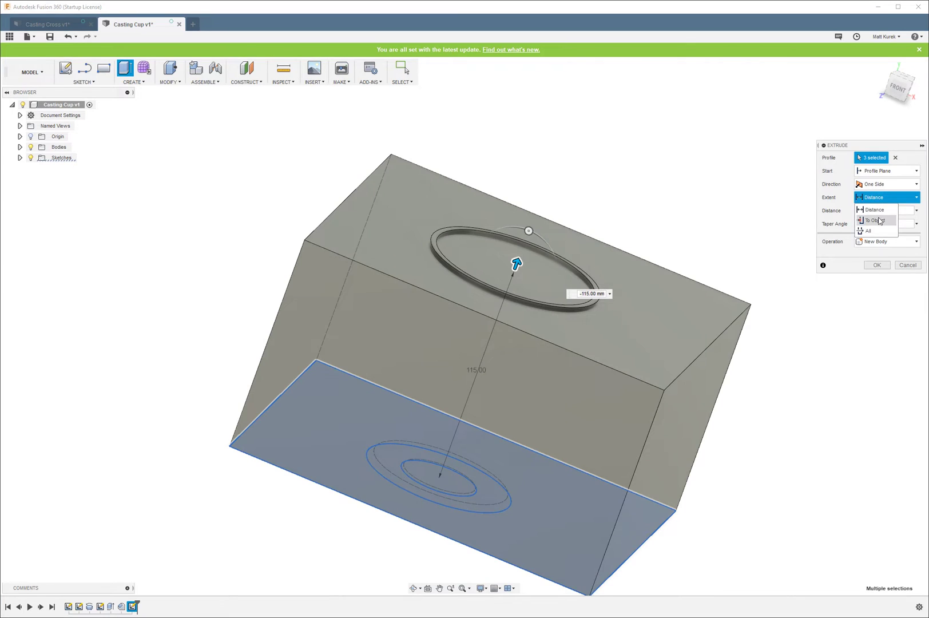
pyautogui.click(875, 220)
pyautogui.click(439, 252)
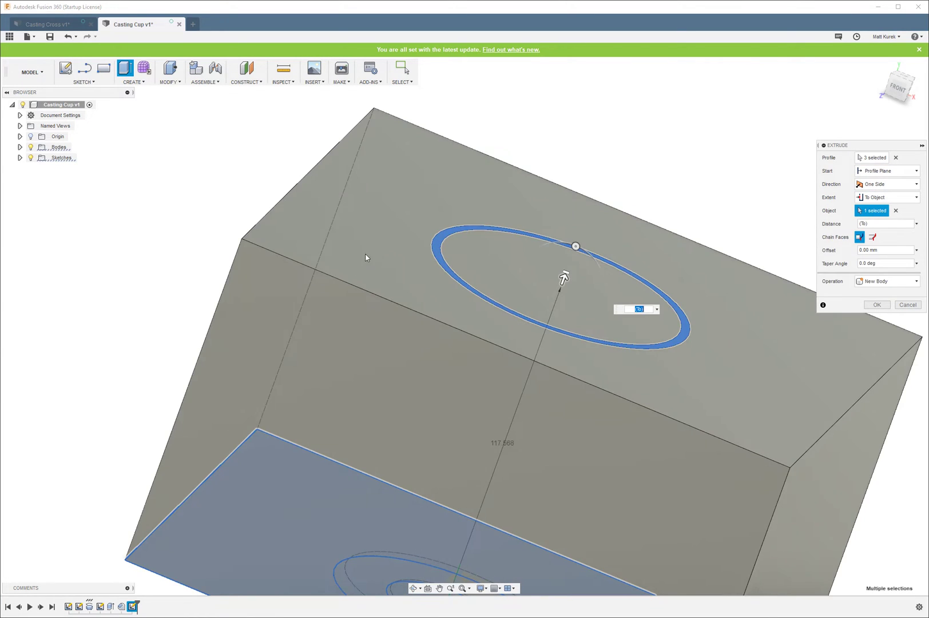
pyautogui.keyDown('shift'); pyautogui.moveTo(307, 299); pyautogui.dragTo(444, 273, button='middle'); pyautogui.keyUp('shift')
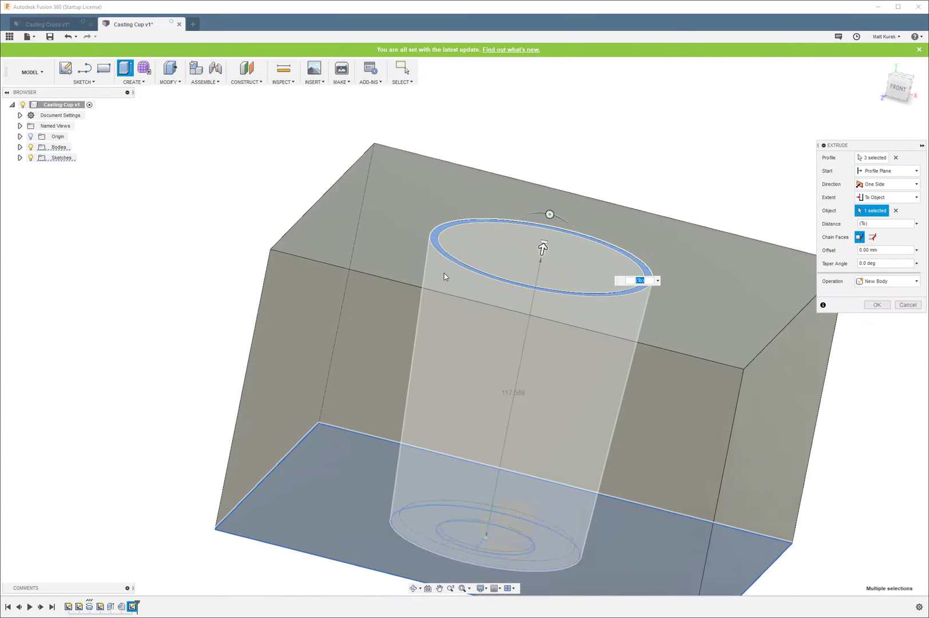
pyautogui.scroll(-3, 432, 465)
pyautogui.scroll(3, 786, 379)
# Confirm the block, then extrude its bottom face 25 mm as a new slab body
pyautogui.click(876, 304)
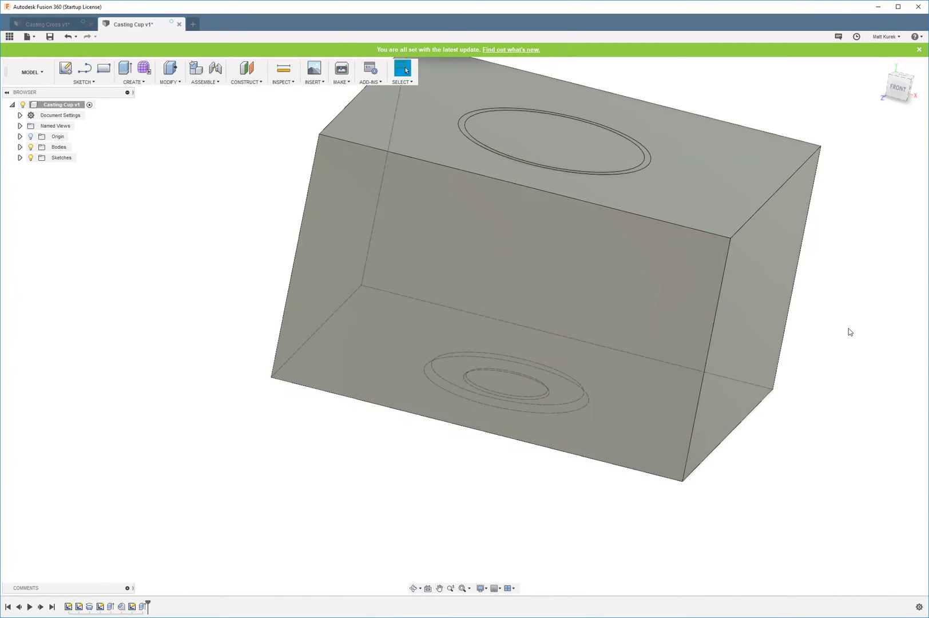
pyautogui.keyDown('shift'); pyautogui.moveTo(848, 327); pyautogui.dragTo(596, 385, button='middle'); pyautogui.keyUp('shift')
pyautogui.click(580, 242)
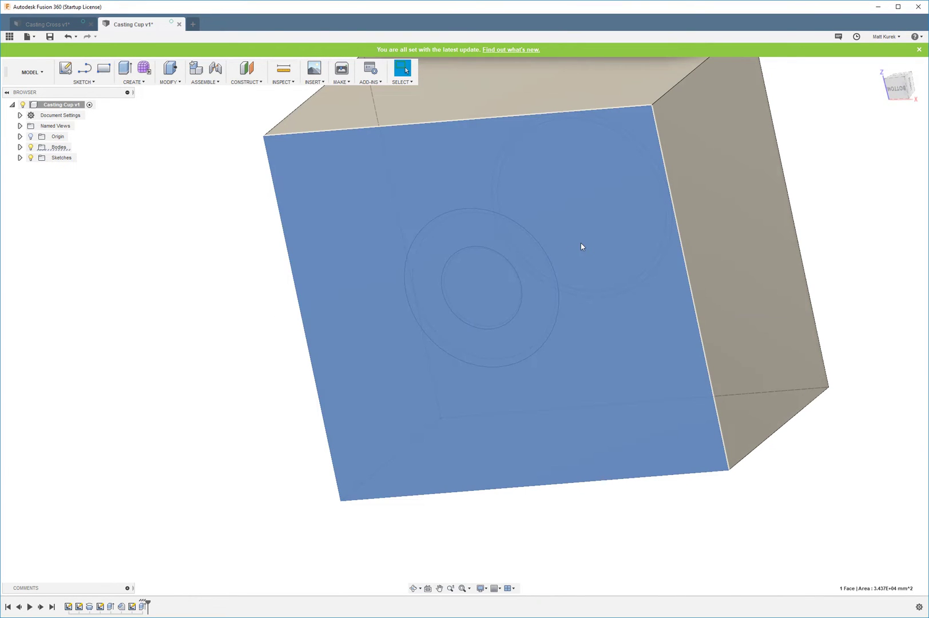
pyautogui.press('e')
pyautogui.keyDown('shift'); pyautogui.moveTo(576, 271); pyautogui.dragTo(506, 292, button='middle'); pyautogui.keyUp('shift')
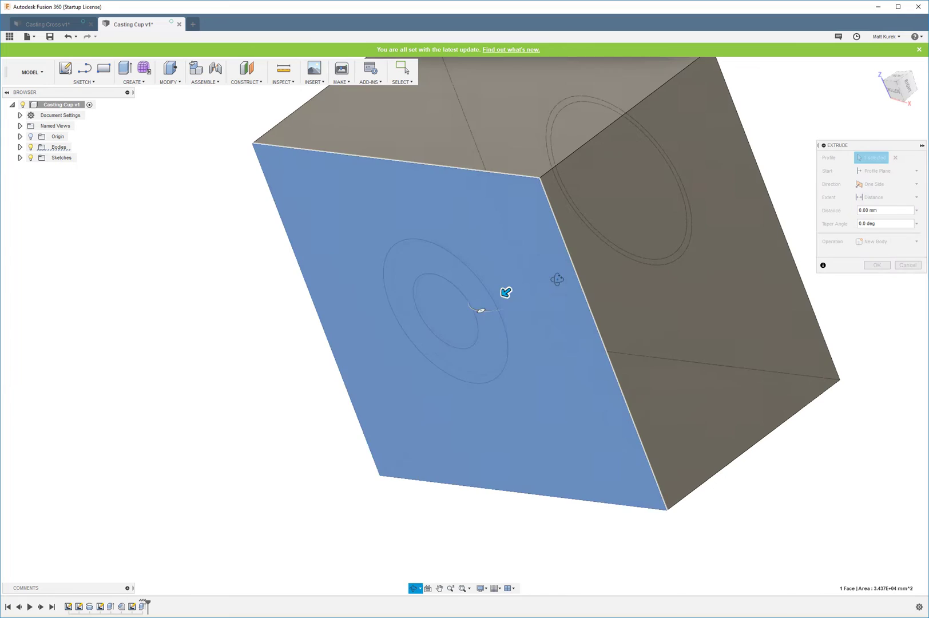
pyautogui.moveTo(493, 296); pyautogui.dragTo(454, 326)
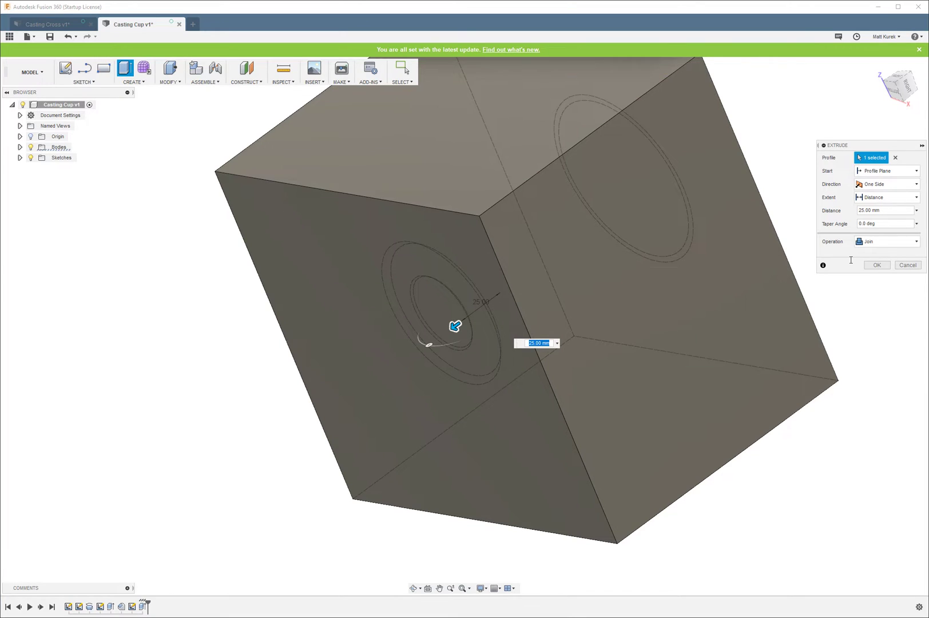
pyautogui.click(887, 242)
pyautogui.click(879, 284)
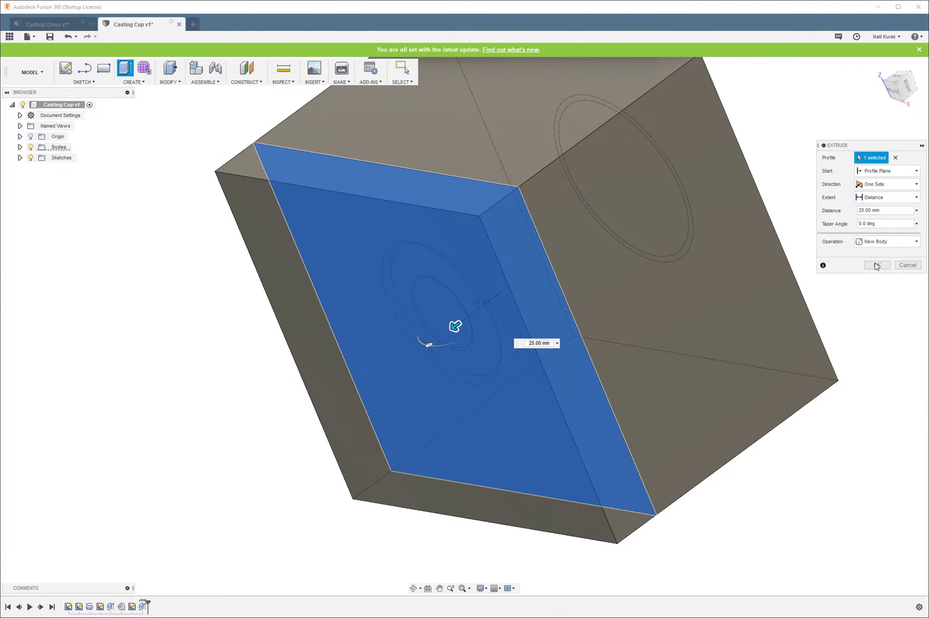
pyautogui.click(876, 266)
pyautogui.keyDown('shift'); pyautogui.moveTo(715, 272); pyautogui.dragTo(510, 269, button='middle'); pyautogui.keyUp('shift')
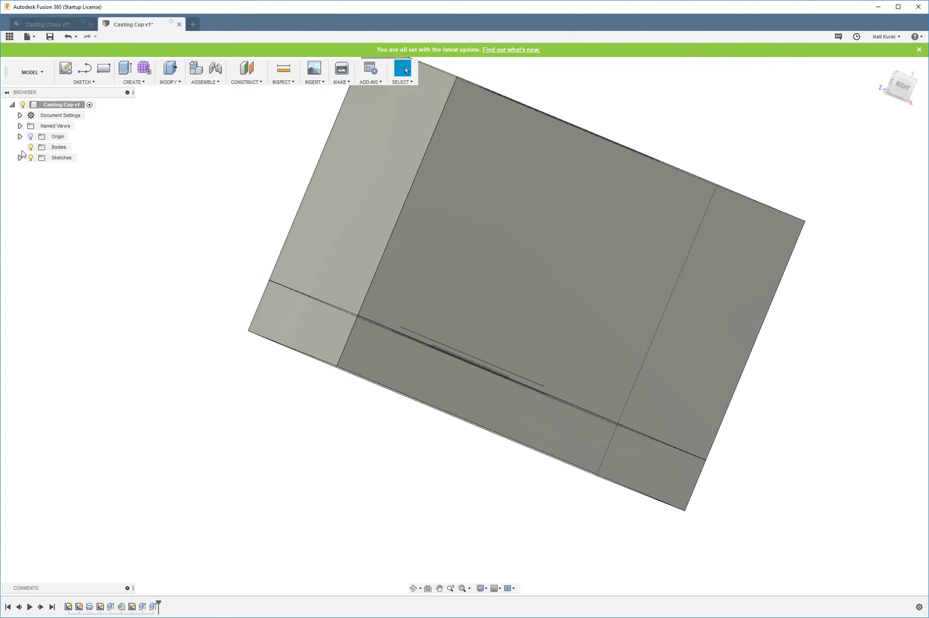
pyautogui.click(20, 147)
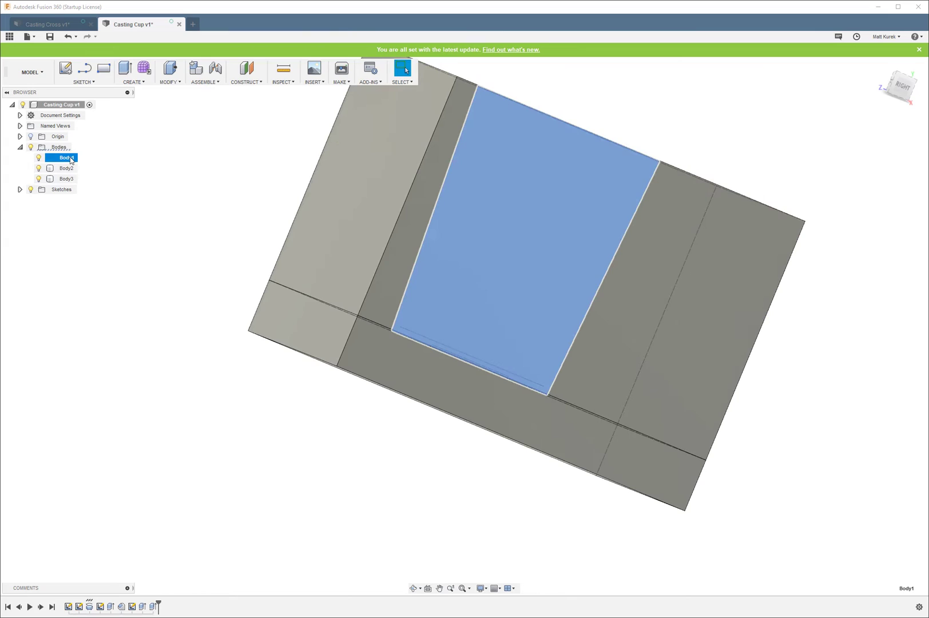
pyautogui.doubleClick(66, 157)
pyautogui.press('Return')
pyautogui.click(170, 82)
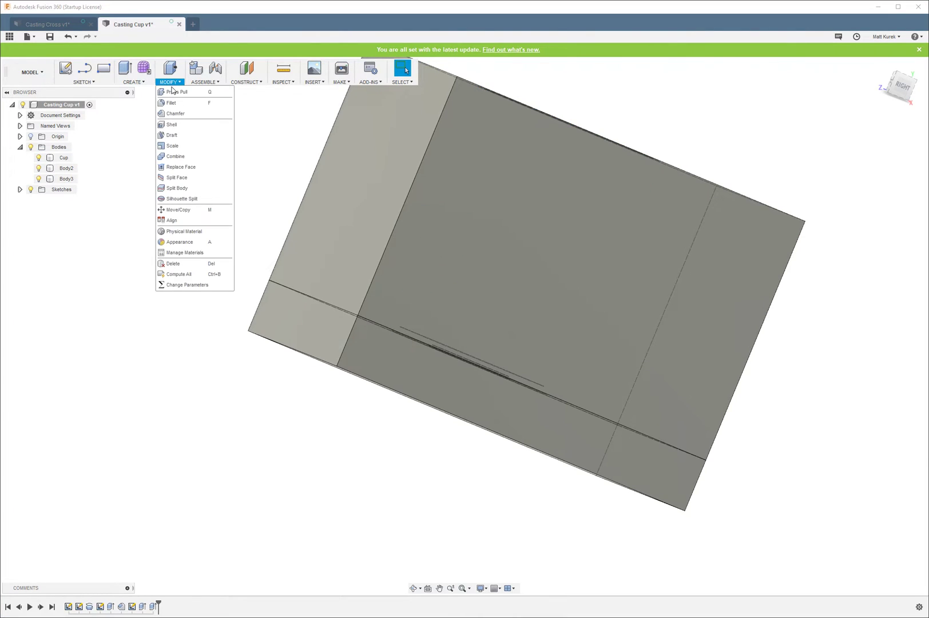
pyautogui.click(176, 157)
pyautogui.click(288, 246)
pyautogui.click(269, 300)
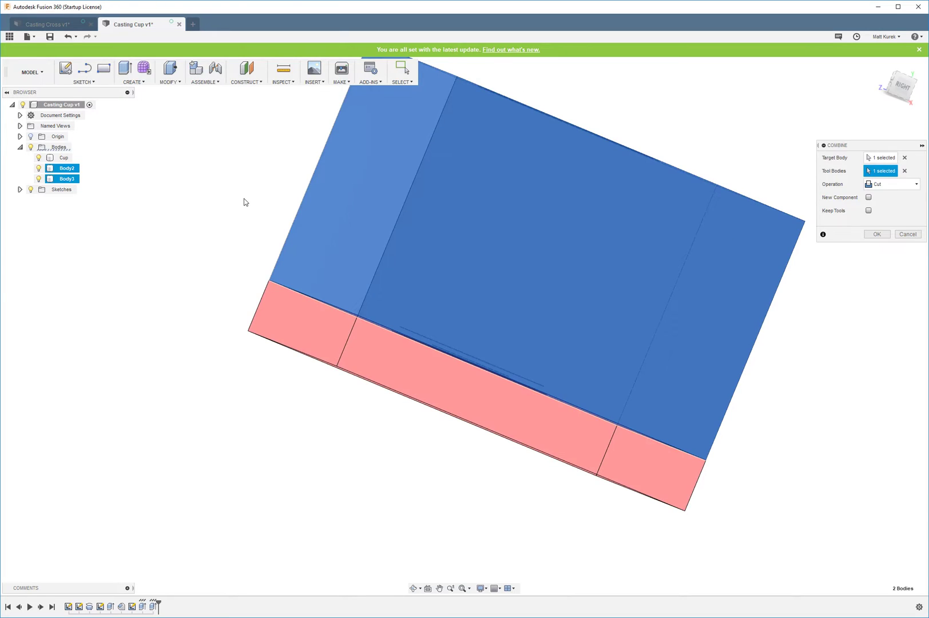
pyautogui.keyDown('shift'); pyautogui.moveTo(245, 202); pyautogui.dragTo(892, 180, button='middle'); pyautogui.keyUp('shift')
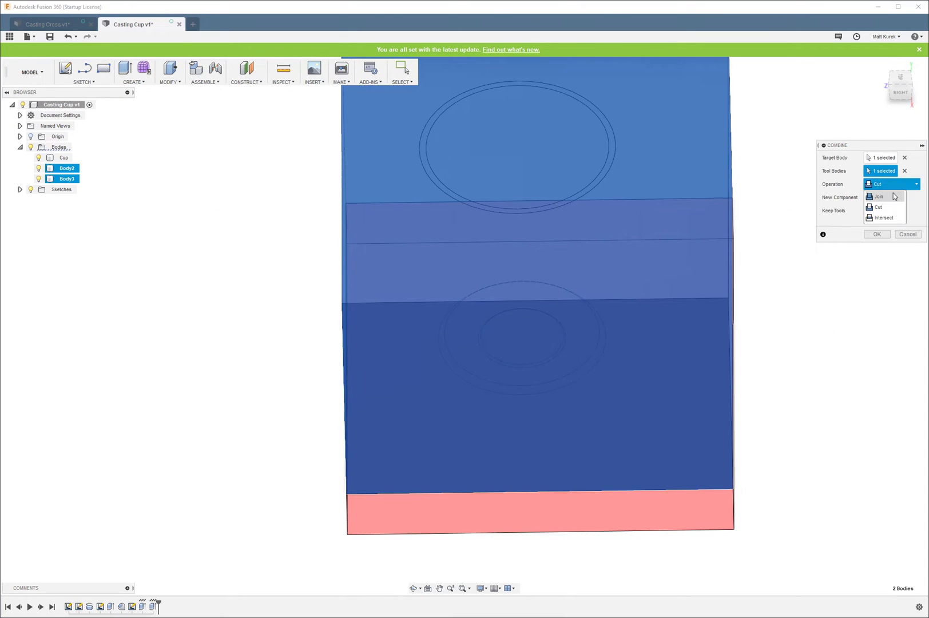
pyautogui.click(895, 196)
pyautogui.keyDown('shift'); pyautogui.moveTo(601, 218); pyautogui.dragTo(833, 225, button='middle'); pyautogui.keyUp('shift')
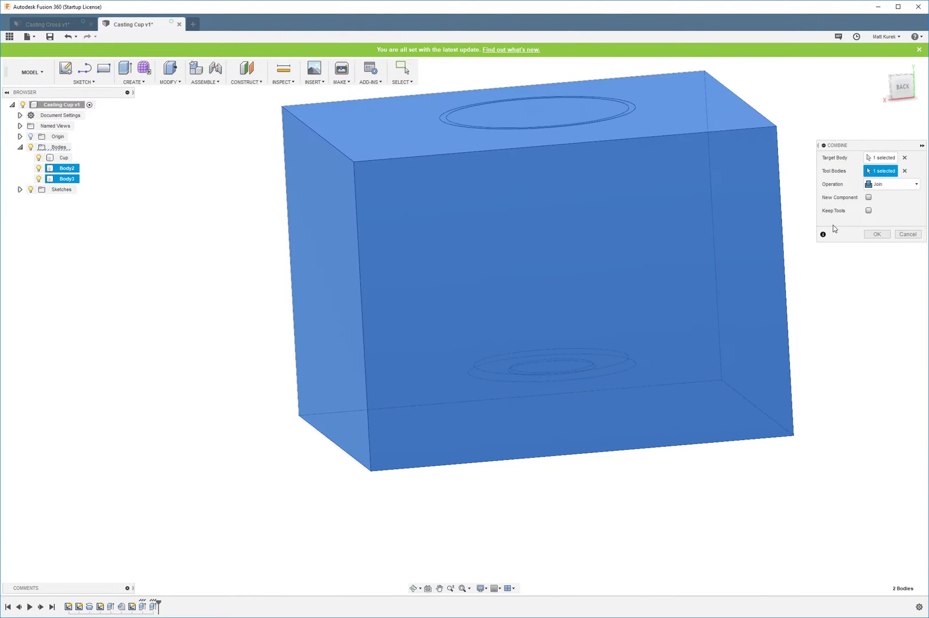
pyautogui.click(876, 234)
pyautogui.keyDown('shift'); pyautogui.moveTo(684, 174); pyautogui.dragTo(649, 166, button='middle'); pyautogui.keyUp('shift')
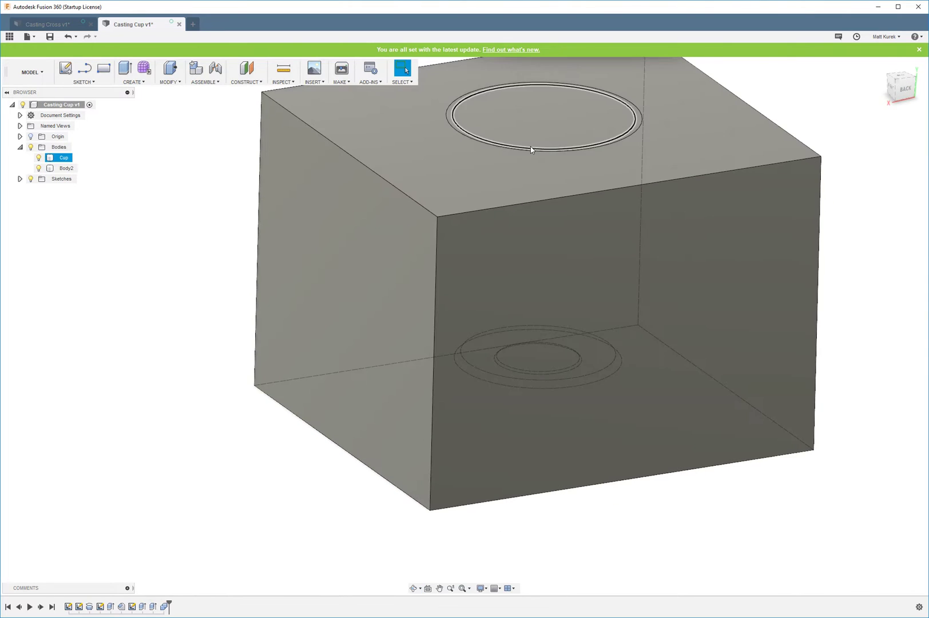
pyautogui.click(162, 83)
pyautogui.click(183, 168)
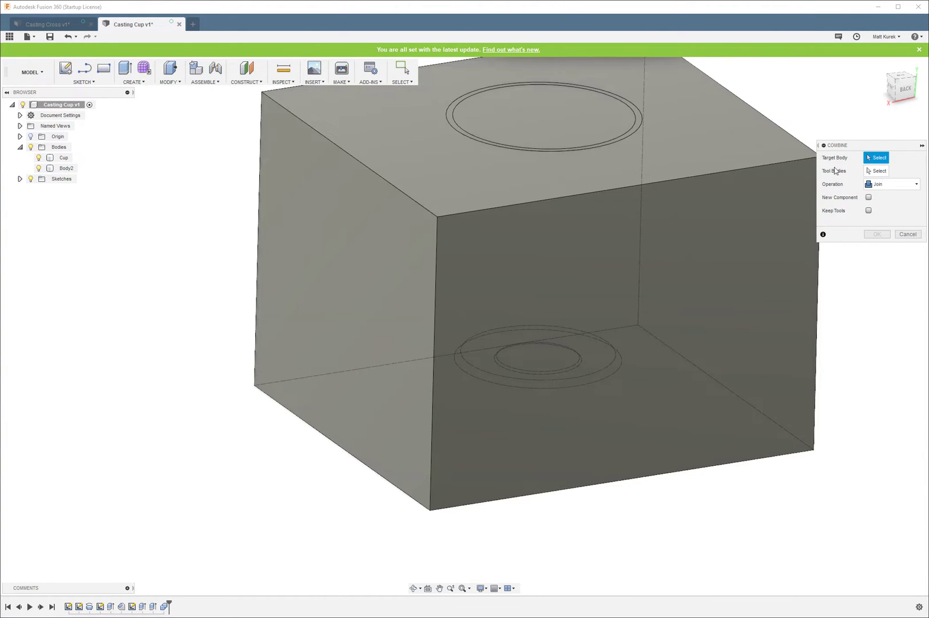
pyautogui.click(707, 158)
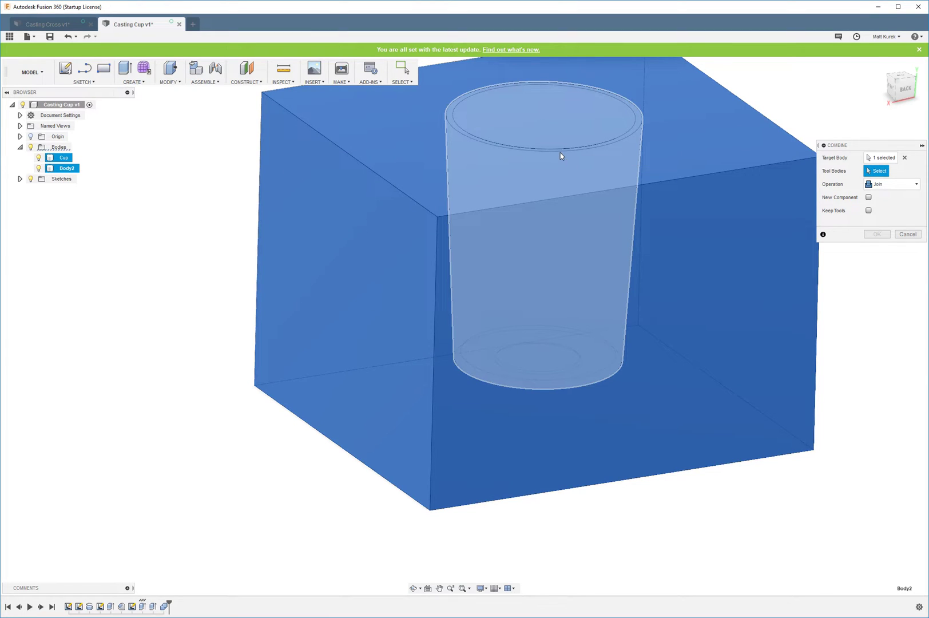
pyautogui.click(555, 154)
pyautogui.click(869, 211)
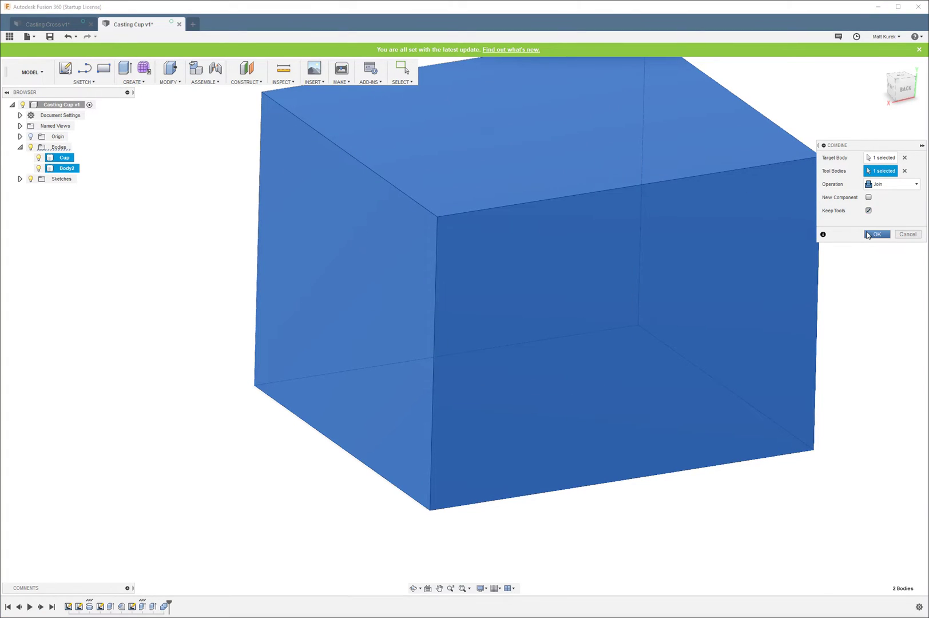
pyautogui.click(892, 183)
pyautogui.click(897, 207)
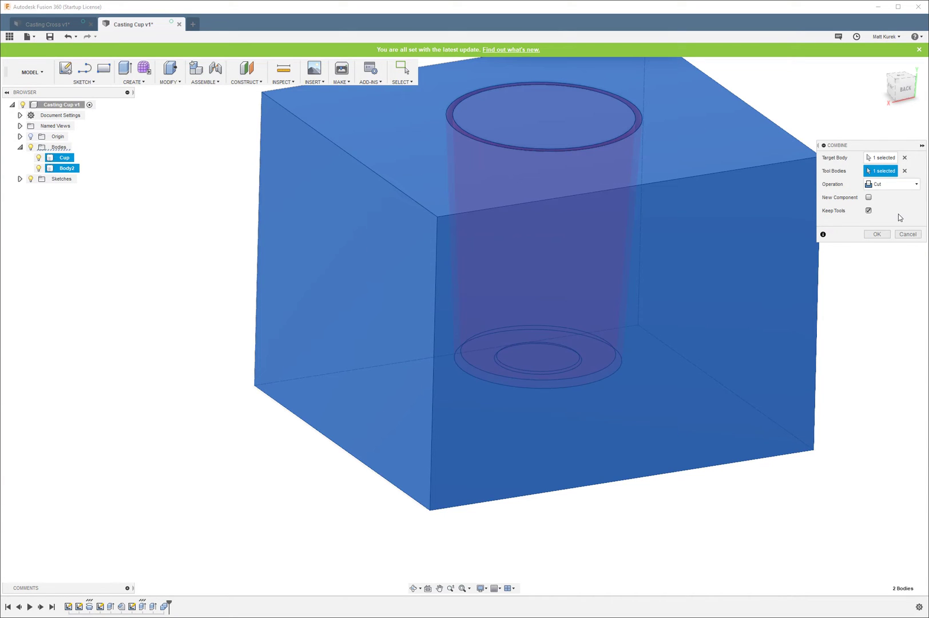
pyautogui.click(876, 234)
pyautogui.keyDown('shift'); pyautogui.moveTo(783, 158); pyautogui.dragTo(789, 115, button='middle'); pyautogui.keyUp('shift')
pyautogui.press('Escape')
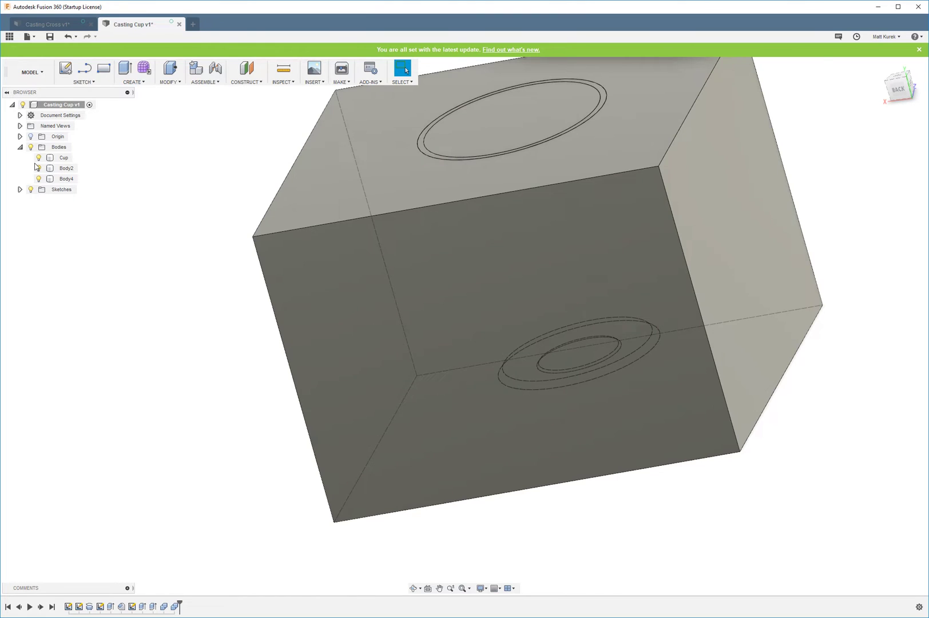
# Hide the Cup body and inspect Body4 and its circular top face from several angles
pyautogui.click(38, 158)
pyautogui.moveTo(233, 144)
pyautogui.keyDown('shift'); pyautogui.mouseDown(button='middle')
pyautogui.moveTo(242, 212)
pyautogui.moveTo(252, 92)
pyautogui.moveTo(249, 143)
pyautogui.mouseUp(button='middle'); pyautogui.keyUp('shift')
pyautogui.click(495, 164)
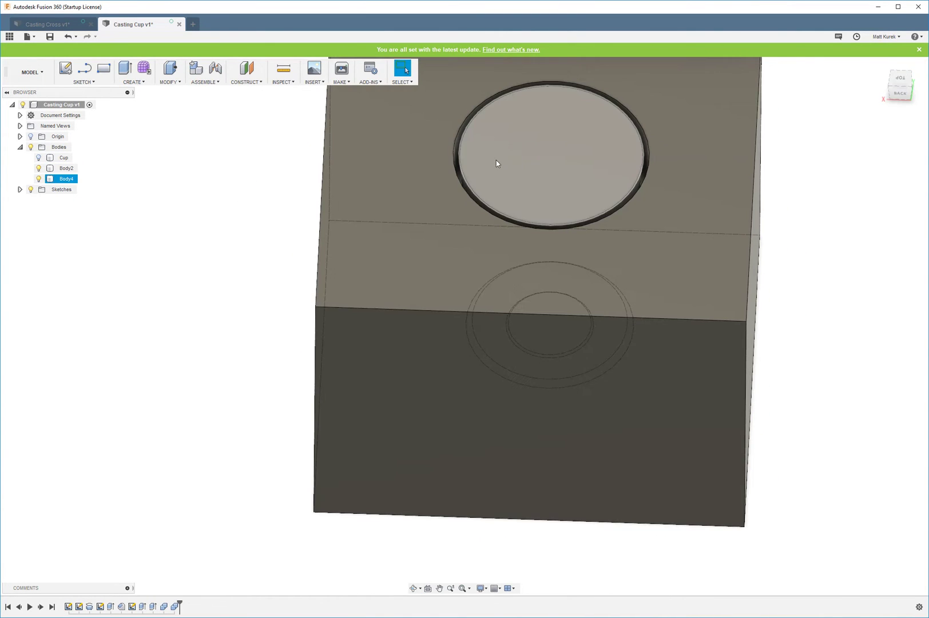
pyautogui.click(528, 168)
pyautogui.keyDown('shift'); pyautogui.moveTo(585, 119); pyautogui.dragTo(561, 204, button='middle'); pyautogui.keyUp('shift')
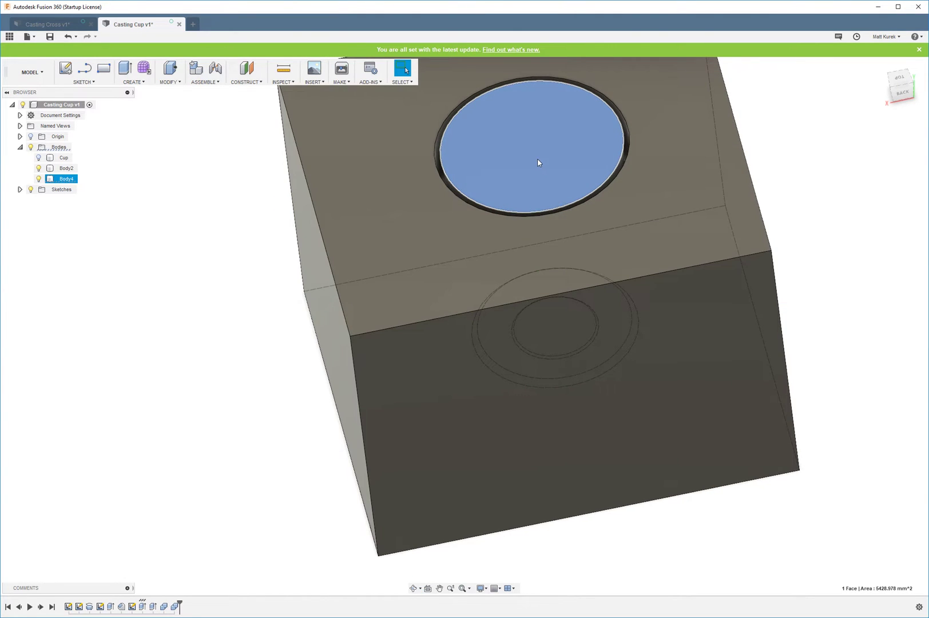
pyautogui.keyDown('shift'); pyautogui.moveTo(538, 163); pyautogui.dragTo(541, 145, button='middle'); pyautogui.keyUp('shift')
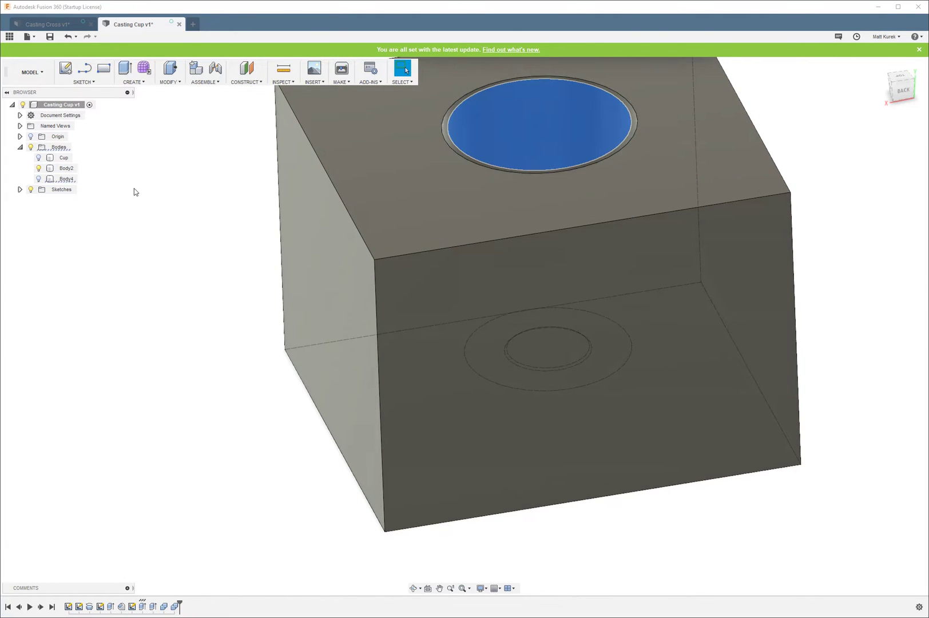
pyautogui.click(199, 149)
pyautogui.moveTo(199, 150)
pyautogui.keyDown('shift'); pyautogui.mouseDown(button='middle')
pyautogui.moveTo(193, 211)
pyautogui.moveTo(219, 191)
pyautogui.moveTo(187, 185)
pyautogui.moveTo(181, 194)
pyautogui.moveTo(207, 190)
pyautogui.moveTo(193, 122)
pyautogui.moveTo(193, 152)
pyautogui.mouseUp(button='middle'); pyautogui.keyUp('shift')
# Hide the Body2 block and show the Cup body again on its own
pyautogui.click(66, 168)
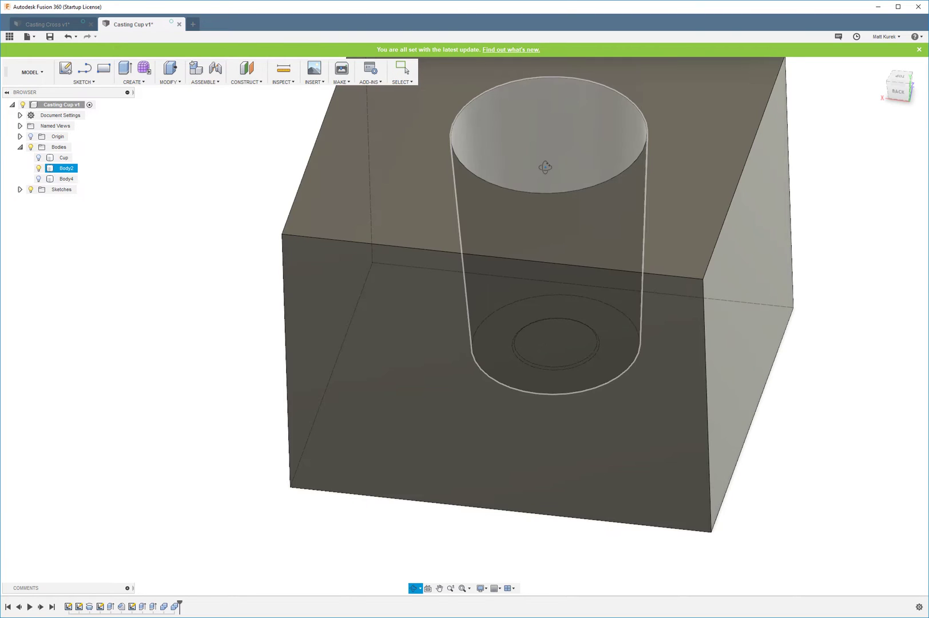
pyautogui.moveTo(545, 167)
pyautogui.keyDown('shift'); pyautogui.mouseDown(button='middle')
pyautogui.moveTo(543, 201)
pyautogui.moveTo(544, 167)
pyautogui.mouseUp(button='middle'); pyautogui.keyUp('shift')
pyautogui.scroll(-5, 591, 429)
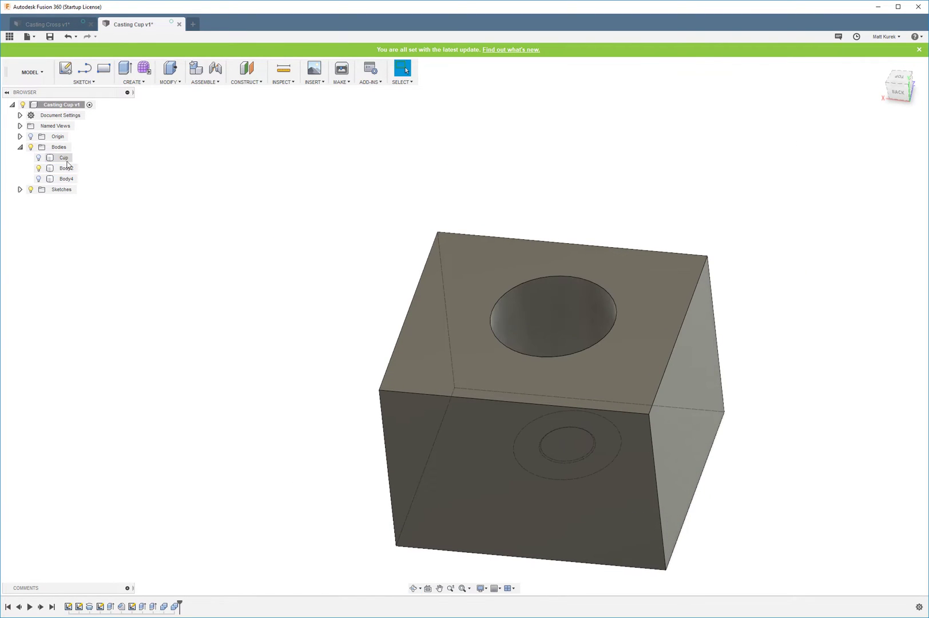
pyautogui.click(38, 168)
pyautogui.keyDown('shift'); pyautogui.moveTo(290, 239); pyautogui.dragTo(346, 172, button='middle'); pyautogui.keyUp('shift')
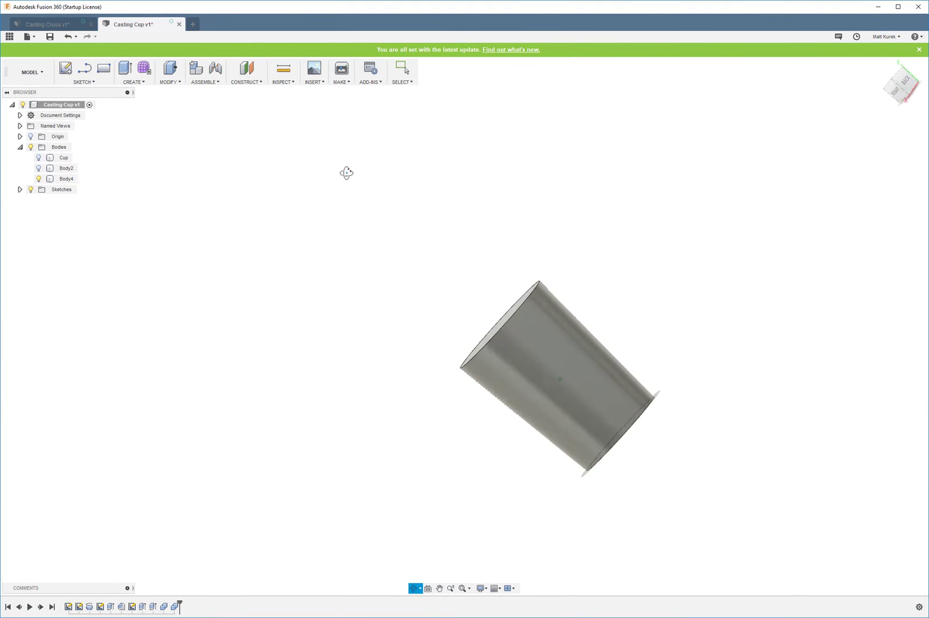
pyautogui.click(39, 157)
pyautogui.keyDown('shift'); pyautogui.moveTo(266, 244); pyautogui.dragTo(303, 228, button='middle'); pyautogui.keyUp('shift')
# Apply the Plastic - Matte (Red) appearance to the cup
pyautogui.press('a')
pyautogui.moveTo(812, 380); pyautogui.dragTo(654, 396)
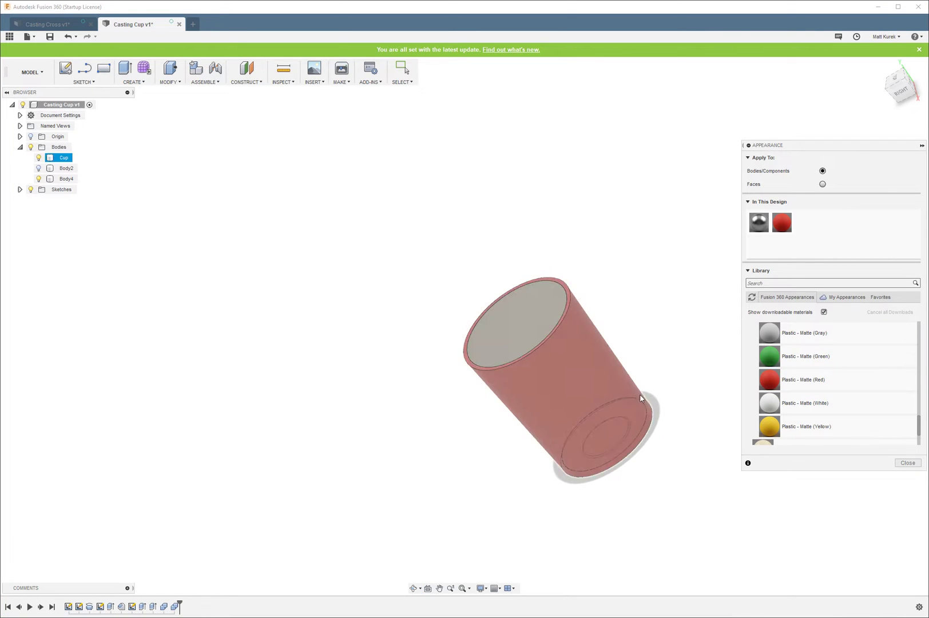
pyautogui.click(907, 463)
pyautogui.keyDown('shift'); pyautogui.moveTo(770, 334); pyautogui.dragTo(749, 321, button='middle'); pyautogui.keyUp('shift')
pyautogui.press('Escape')
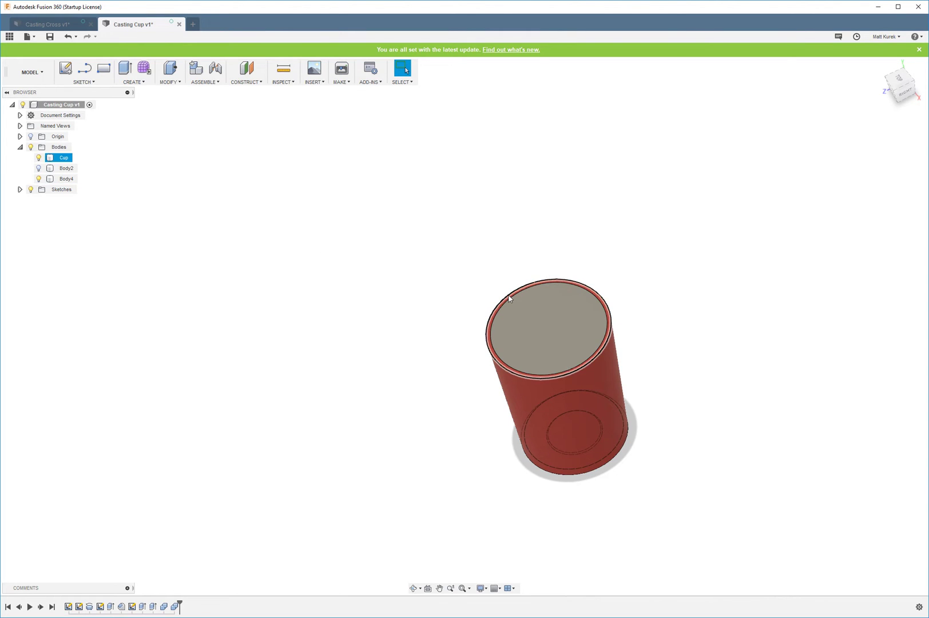
# Show the Body2 block again and rename the bodies Cavity and Core in the Browser
pyautogui.click(67, 179)
pyautogui.click(379, 275)
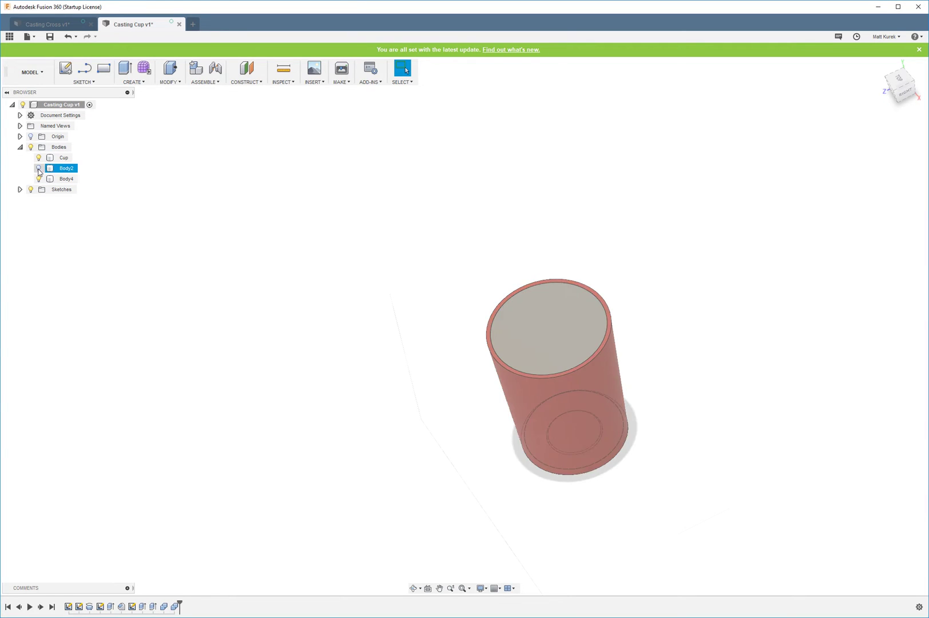
pyautogui.click(38, 168)
pyautogui.keyDown('shift'); pyautogui.moveTo(304, 263); pyautogui.dragTo(112, 212, button='middle'); pyautogui.keyUp('shift')
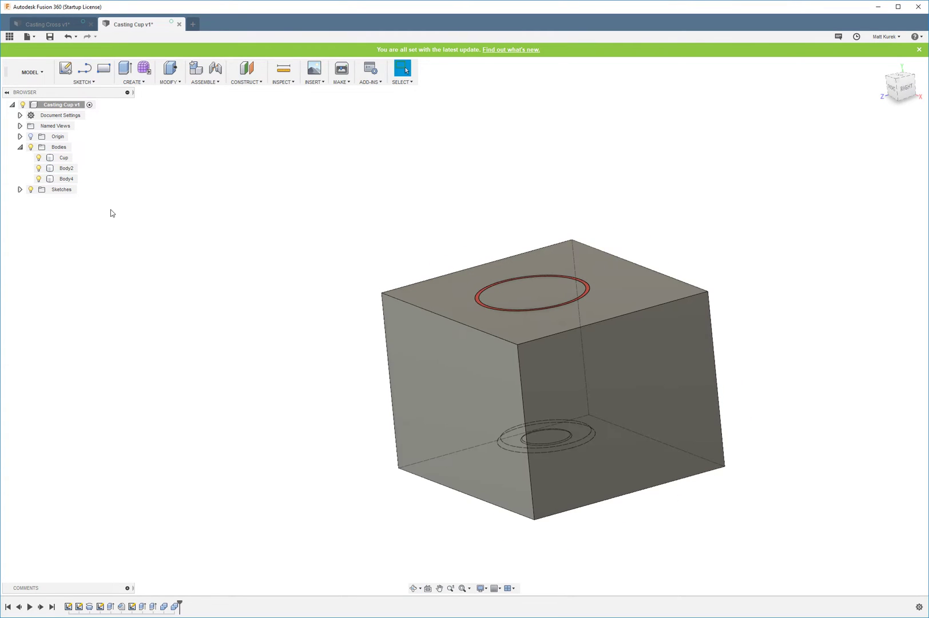
pyautogui.doubleClick(63, 169)
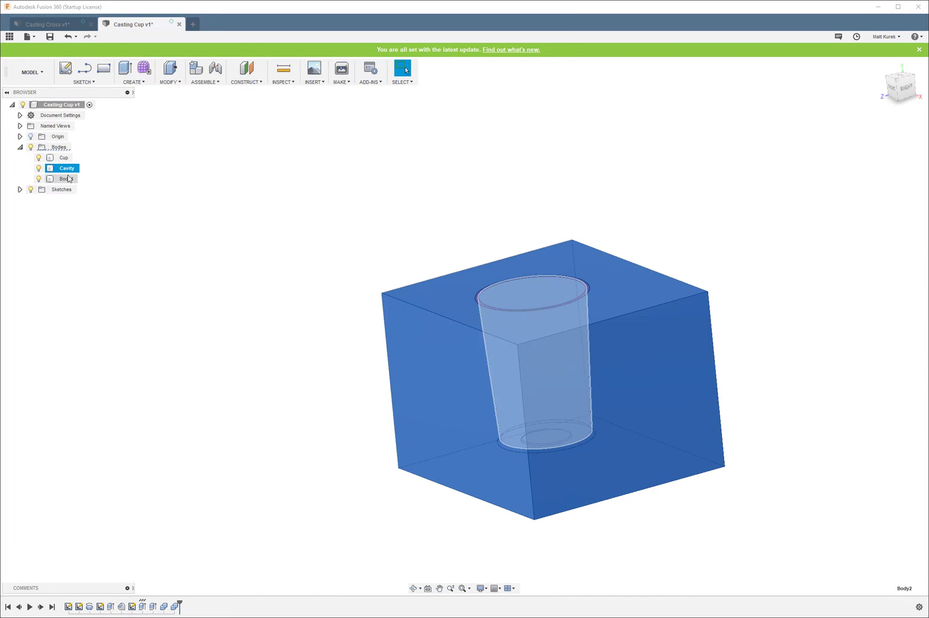
pyautogui.doubleClick(67, 178)
pyautogui.write('Cup')
pyautogui.press('Return')
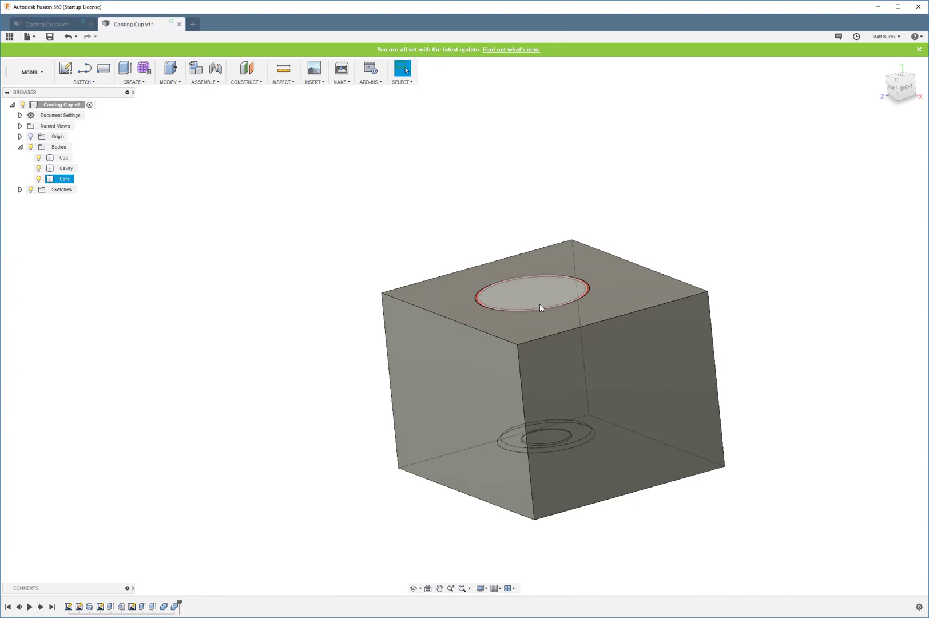
# Sketch a rectangle covering the core's whole top face
pyautogui.click(541, 307)
pyautogui.press('r')
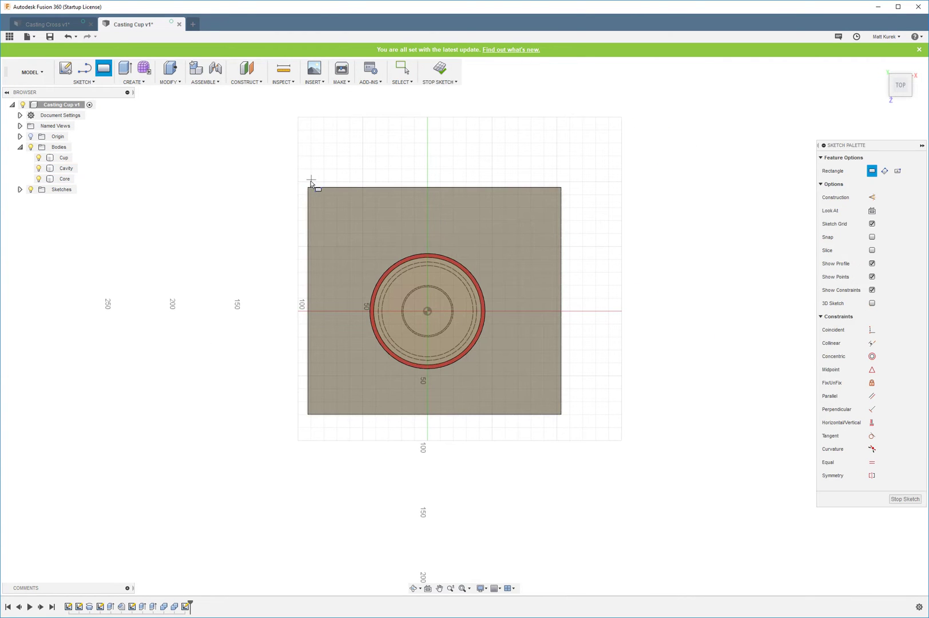
pyautogui.click(316, 194)
pyautogui.click(564, 416)
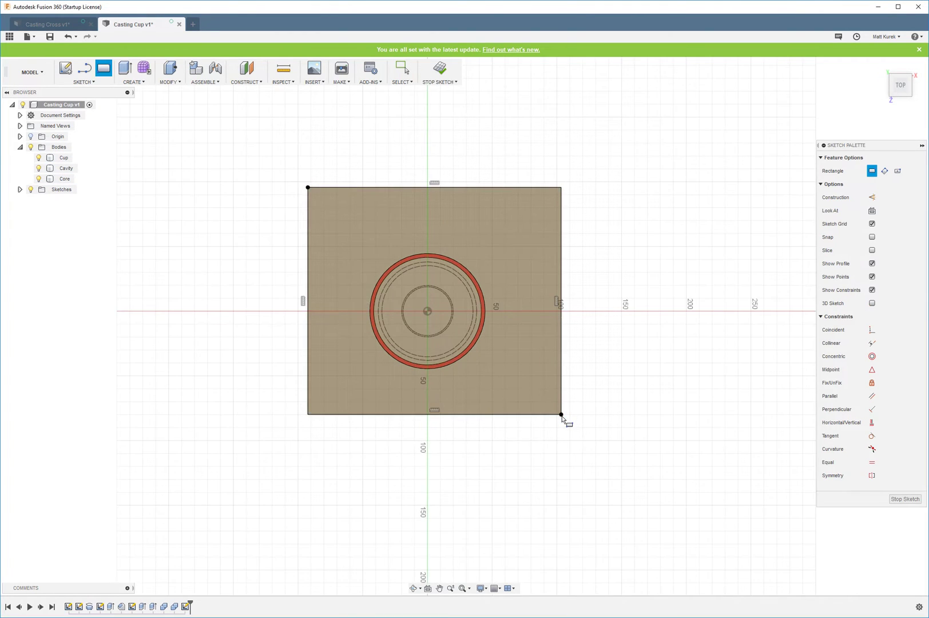
pyautogui.keyDown('shift'); pyautogui.moveTo(567, 421); pyautogui.dragTo(534, 400, button='middle'); pyautogui.keyUp('shift')
# Extrude both profiles 30 mm upward as a New Body
pyautogui.press('e')
pyautogui.click(512, 335)
pyautogui.click(522, 288)
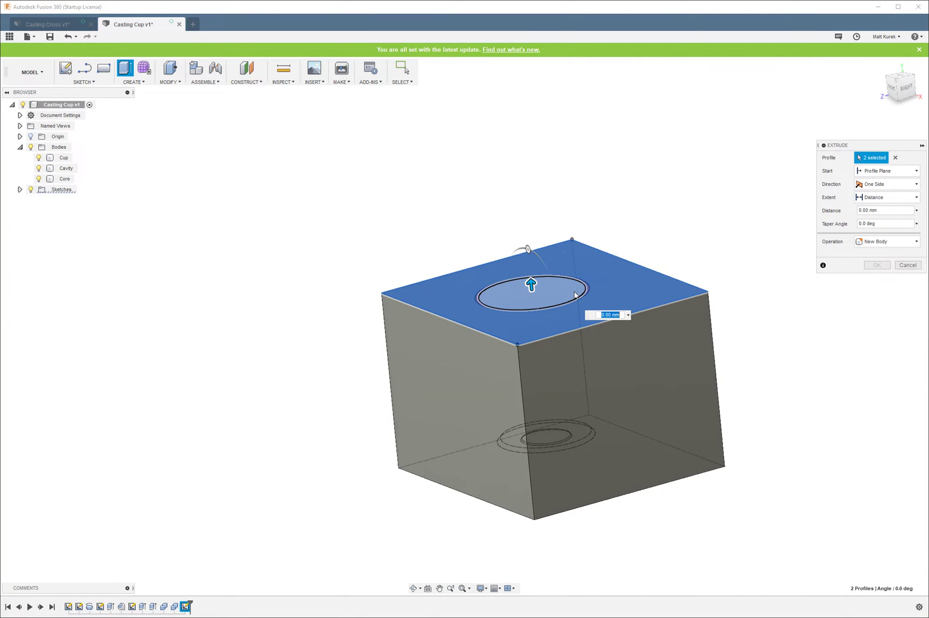
pyautogui.moveTo(531, 284); pyautogui.dragTo(528, 248)
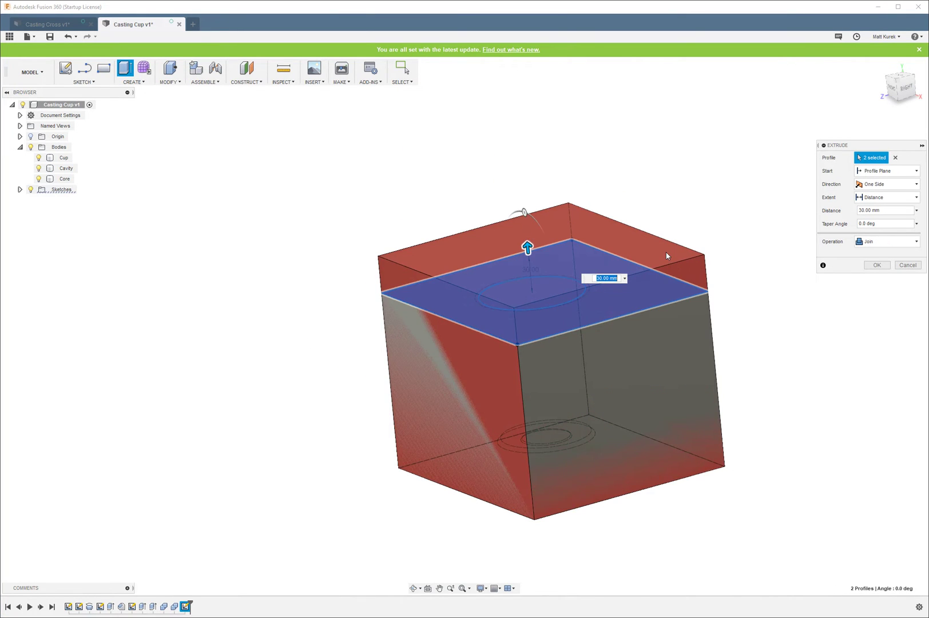
pyautogui.click(886, 241)
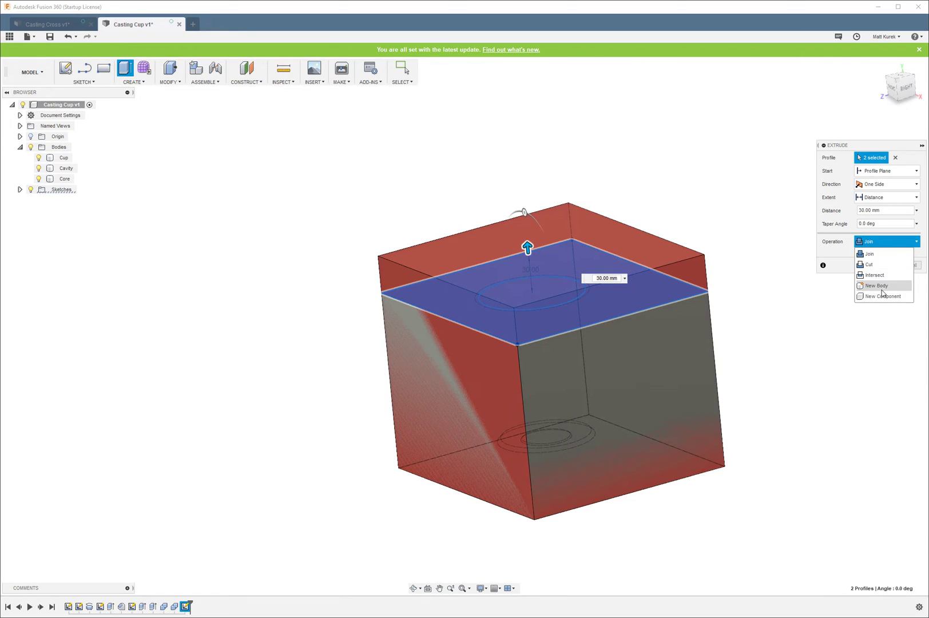
pyautogui.click(881, 286)
pyautogui.click(877, 265)
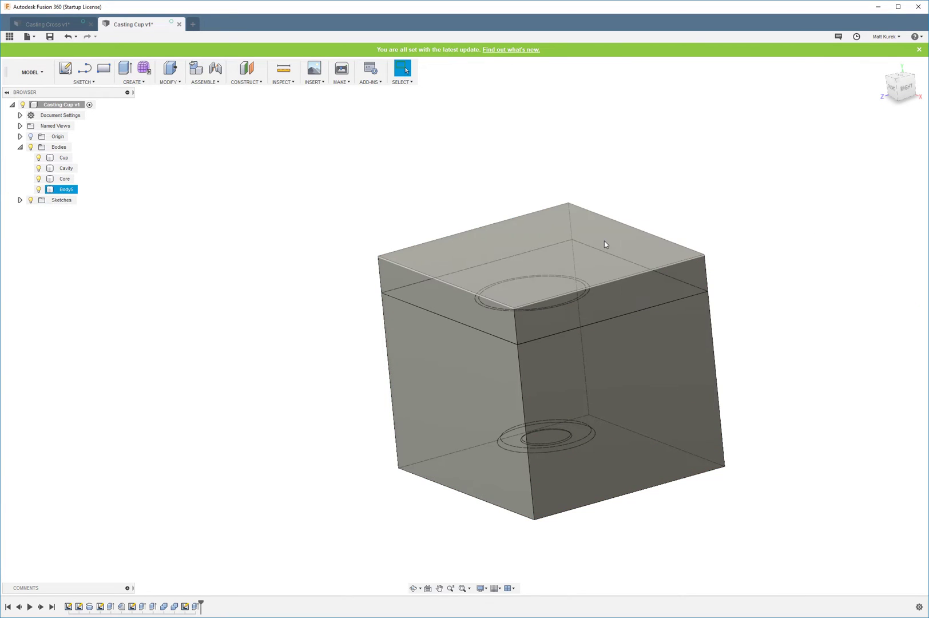
# Join Core into the top block Body5 with Combine, then rename Body5 to Core
pyautogui.click(170, 82)
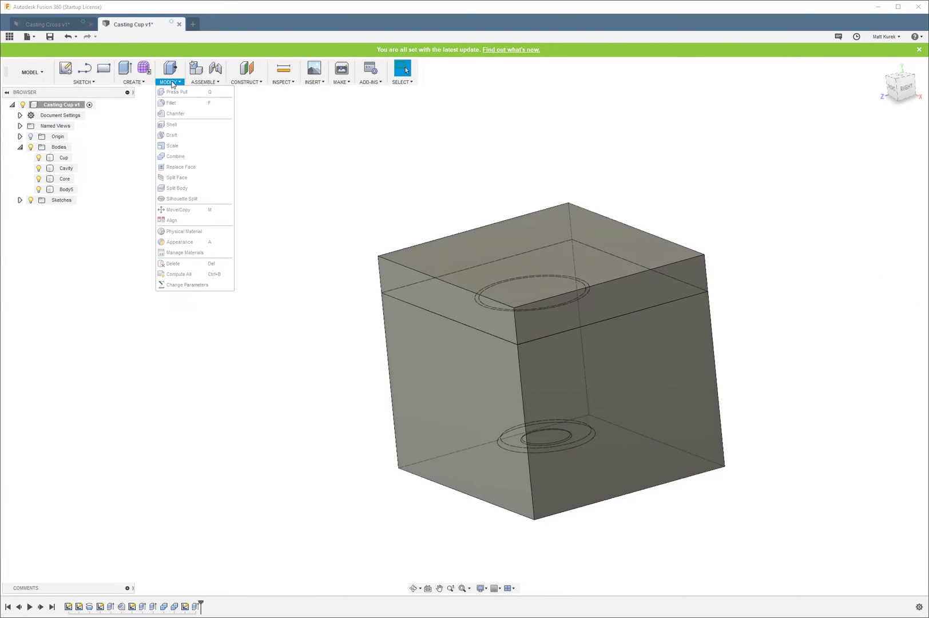
pyautogui.click(178, 156)
pyautogui.click(424, 271)
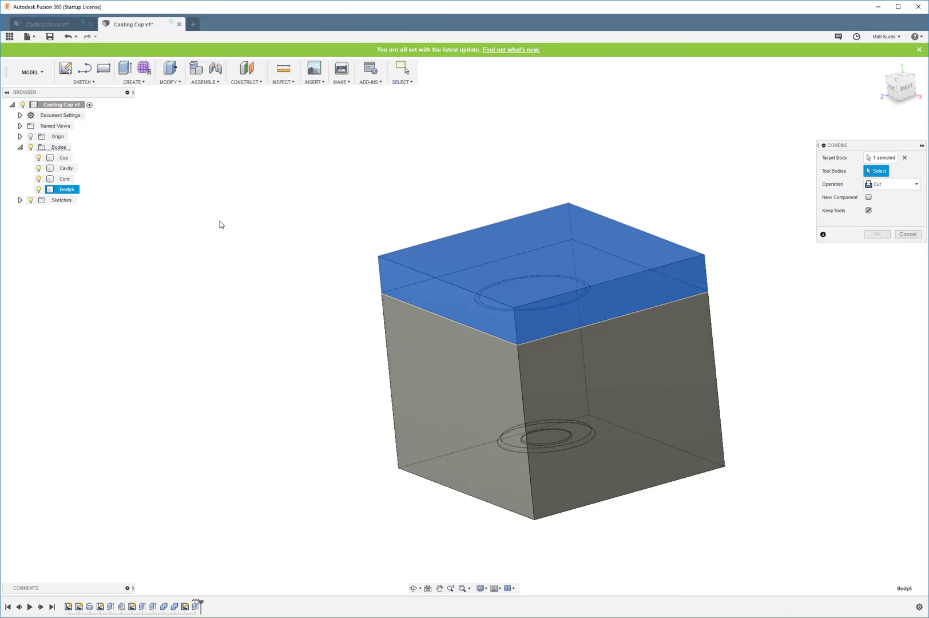
pyautogui.click(65, 179)
pyautogui.click(892, 183)
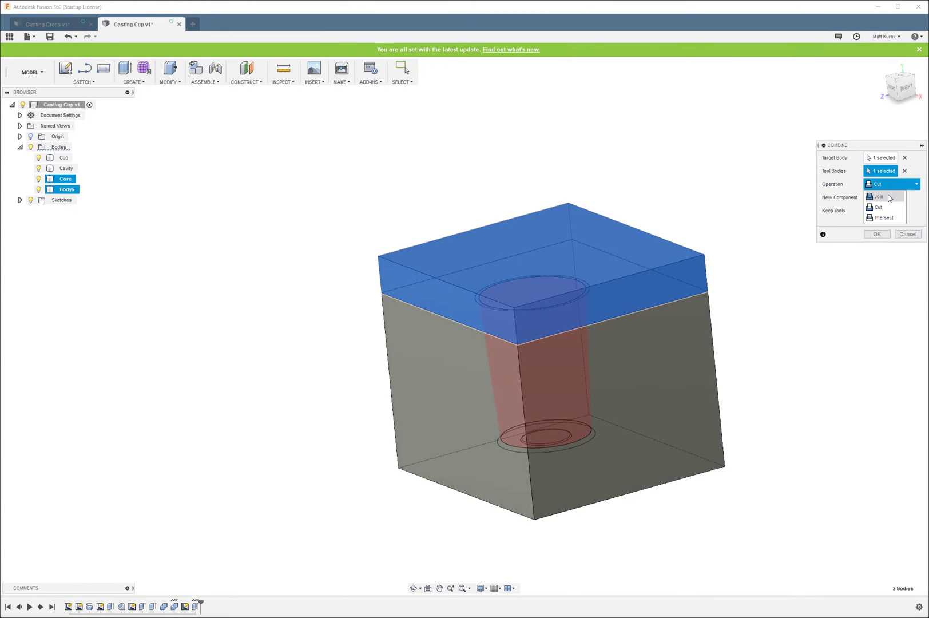
pyautogui.click(877, 196)
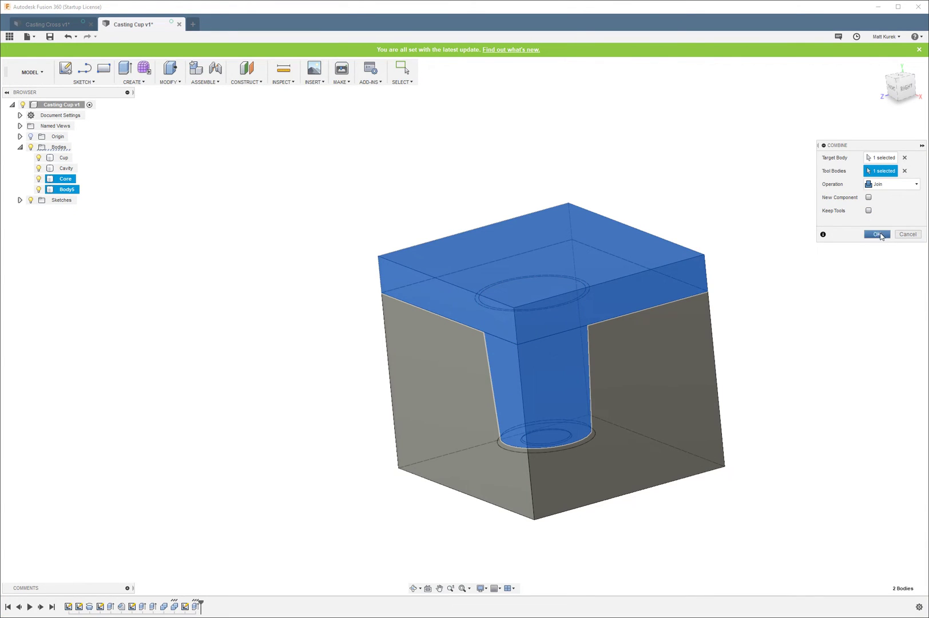
pyautogui.click(876, 235)
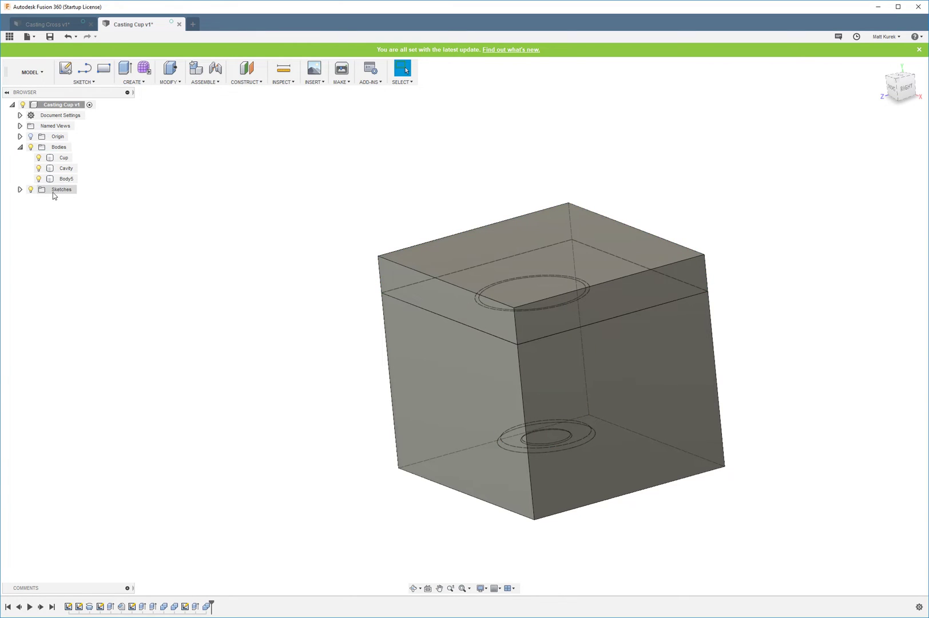
pyautogui.doubleClick(67, 179)
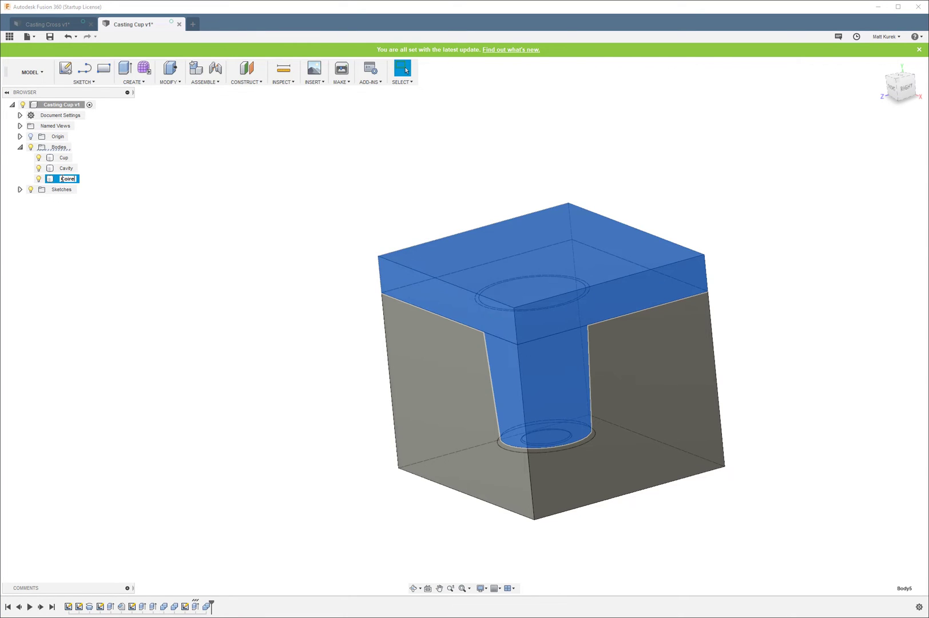
pyautogui.click(122, 241)
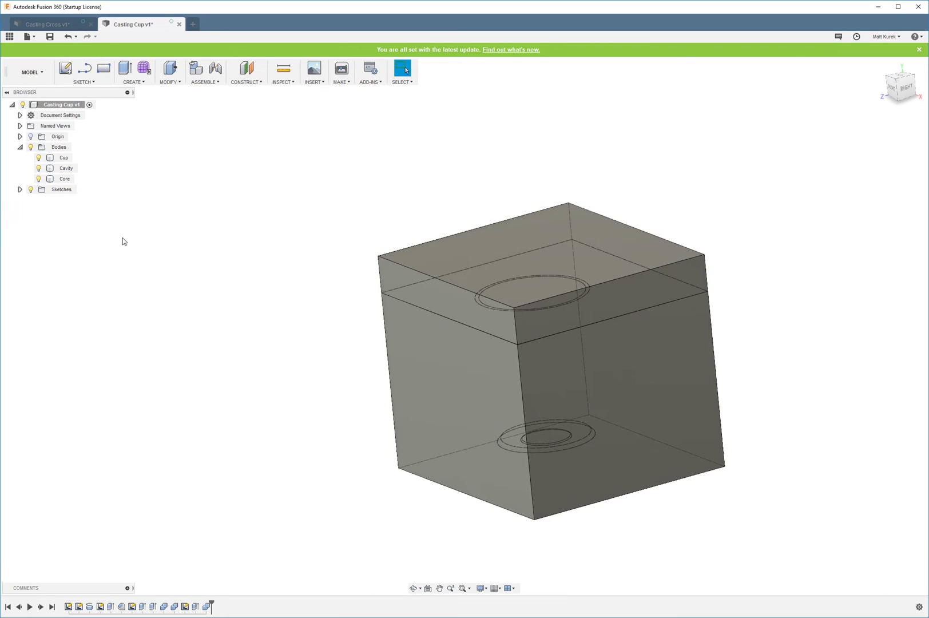
# Hide the Cavity and toggle the Cup body on and off to inspect it
pyautogui.click(38, 168)
pyautogui.keyDown('shift'); pyautogui.moveTo(229, 240); pyautogui.dragTo(295, 210, button='middle'); pyautogui.keyUp('shift')
pyautogui.click(40, 158)
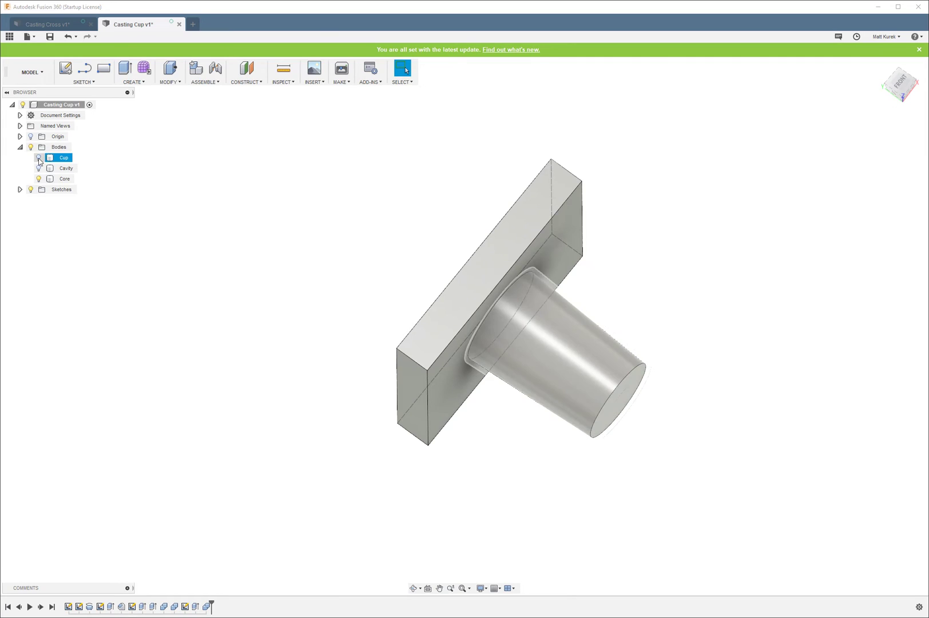
pyautogui.click(38, 158)
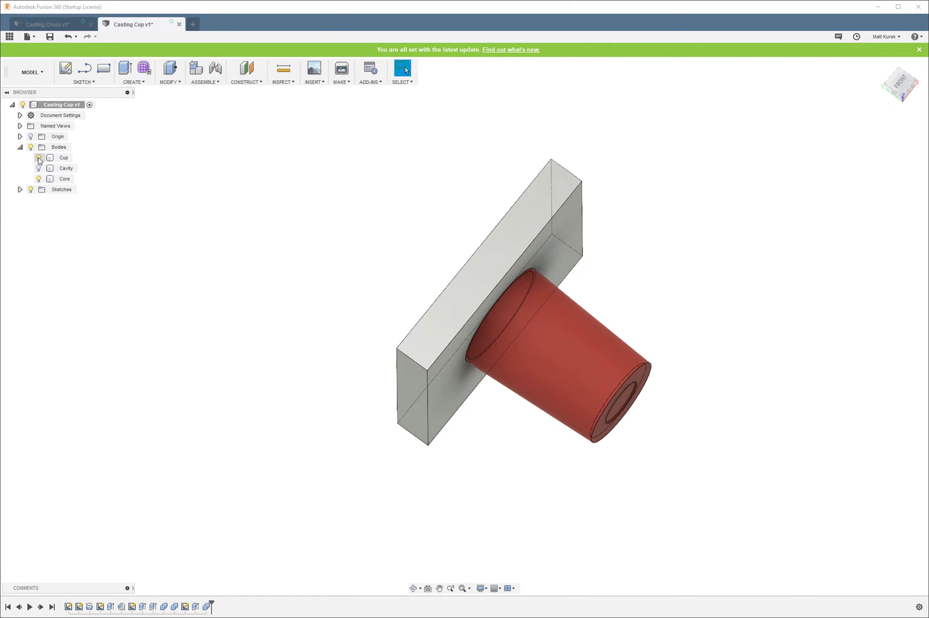
pyautogui.click(38, 158)
pyautogui.click(39, 158)
pyautogui.click(38, 157)
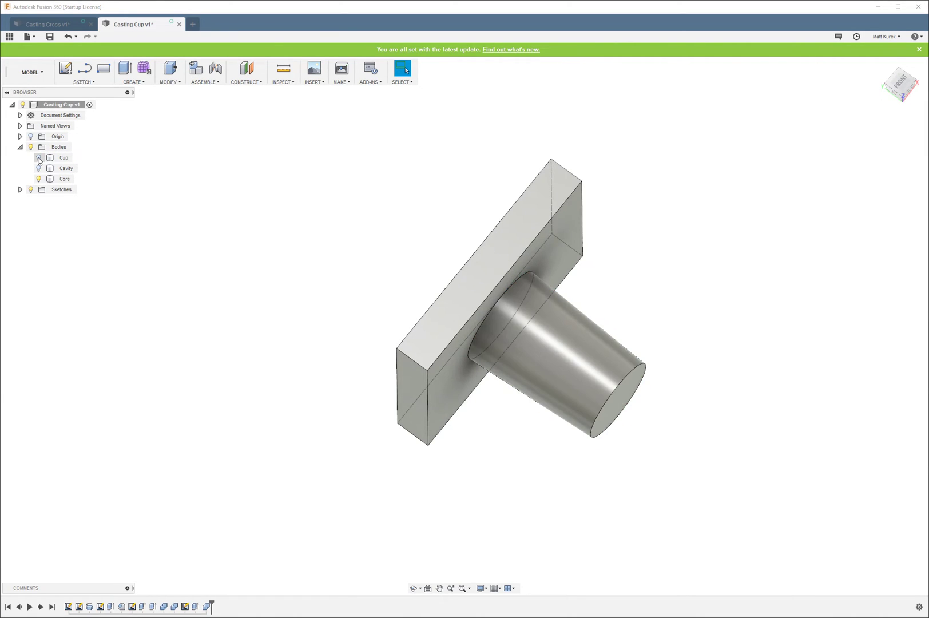
pyautogui.click(39, 158)
# Toggle Cavity and Core visibility, then show all three and orbit to the underside
pyautogui.click(39, 168)
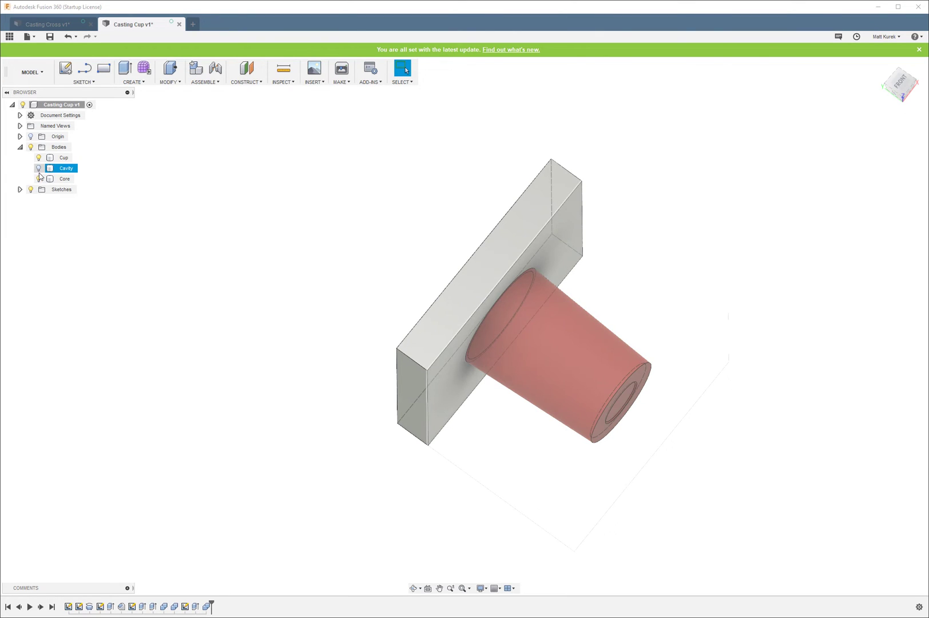
pyautogui.click(39, 178)
pyautogui.click(39, 168)
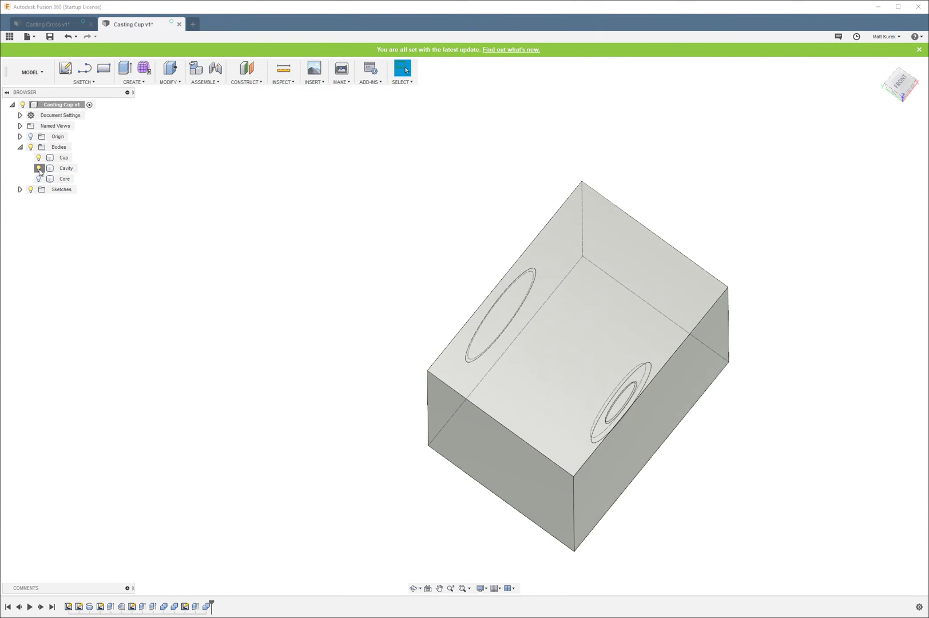
pyautogui.click(39, 168)
pyautogui.click(39, 168)
pyautogui.click(39, 168)
pyautogui.click(39, 169)
pyautogui.click(38, 168)
pyautogui.click(39, 169)
pyautogui.click(39, 178)
pyautogui.keyDown('shift'); pyautogui.moveTo(324, 214); pyautogui.dragTo(537, 202, button='middle'); pyautogui.keyUp('shift')
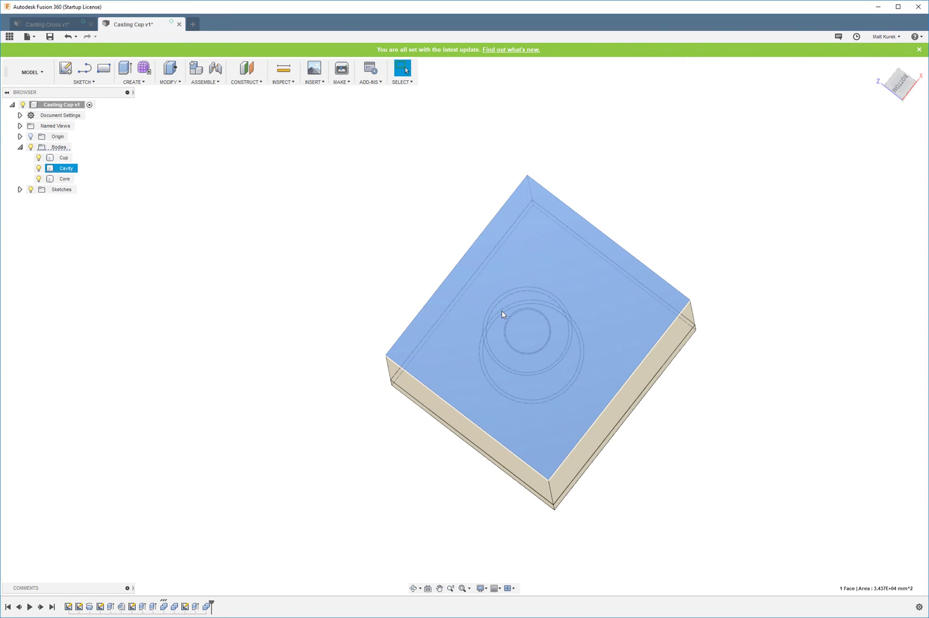
# Sketch a 5 mm diameter circle at the origin on the block's outer face
pyautogui.click(502, 314)
pyautogui.scroll(4, 452, 359)
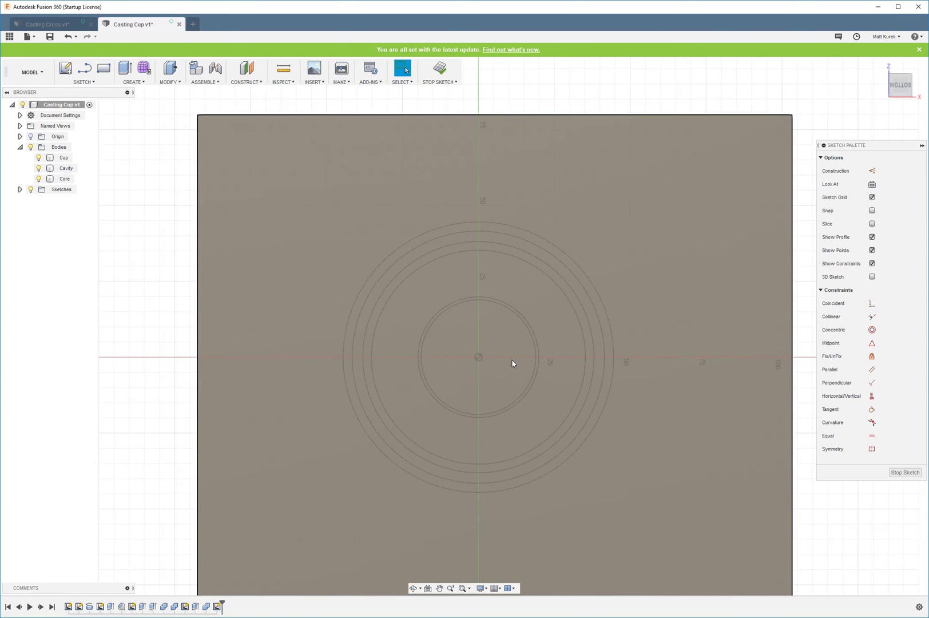
pyautogui.press('c')
pyautogui.click(478, 357)
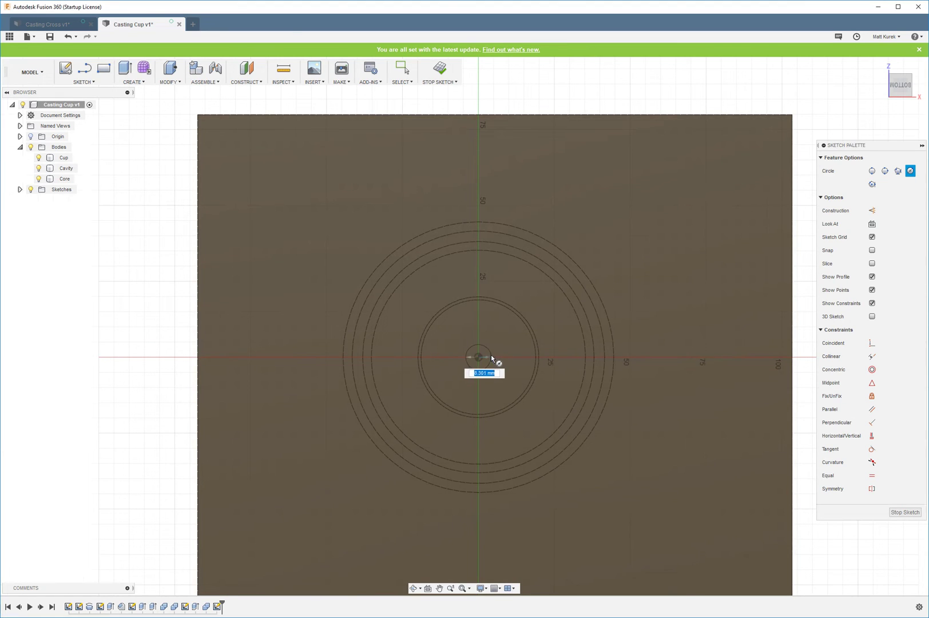
pyautogui.write('5')
pyautogui.press('Return')
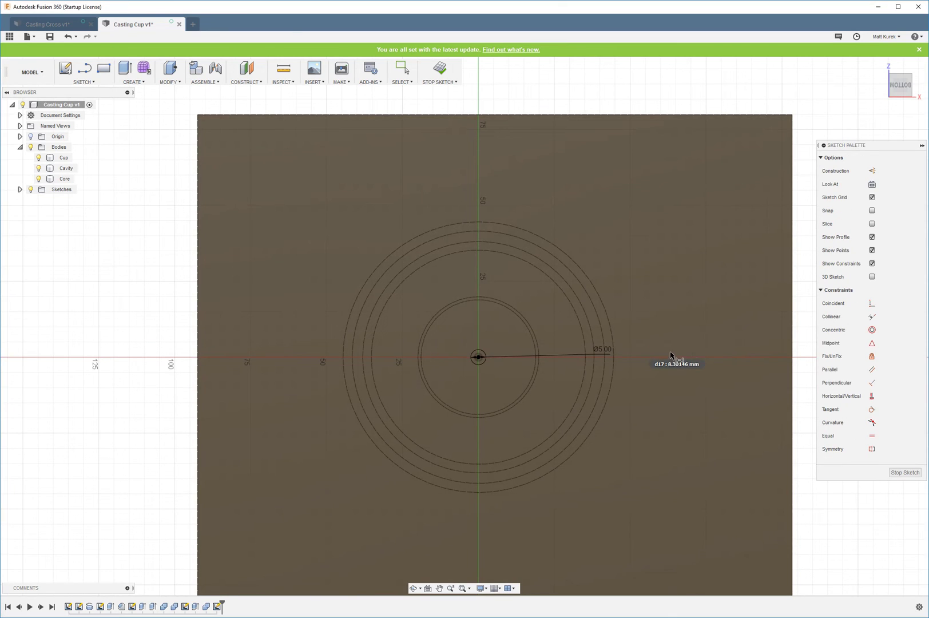
# Extrude the 5 mm circle as a cut up to the cup object
pyautogui.press('e')
pyautogui.click(478, 357)
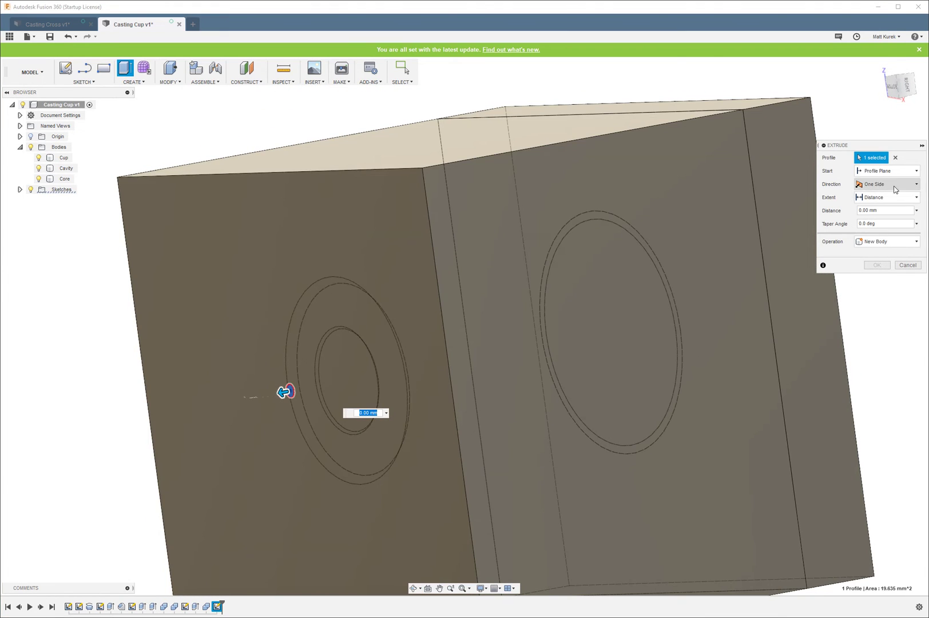
pyautogui.click(899, 198)
pyautogui.click(875, 218)
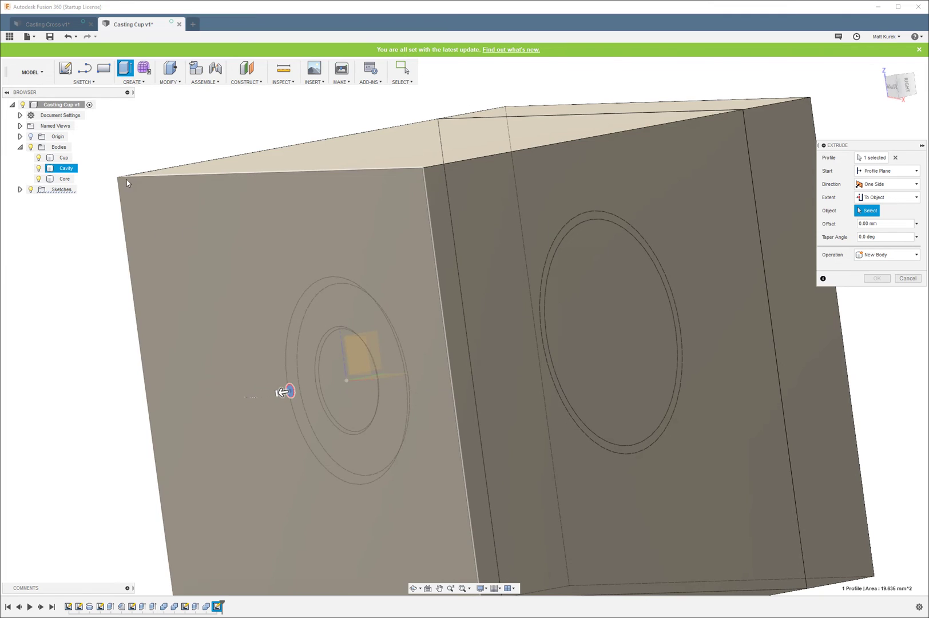
pyautogui.click(127, 183)
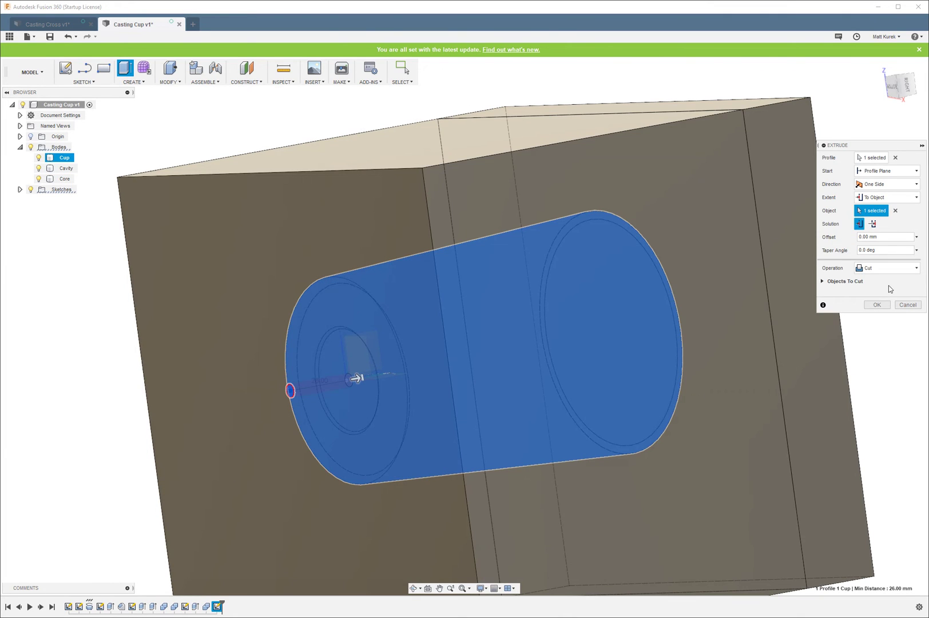
pyautogui.click(877, 304)
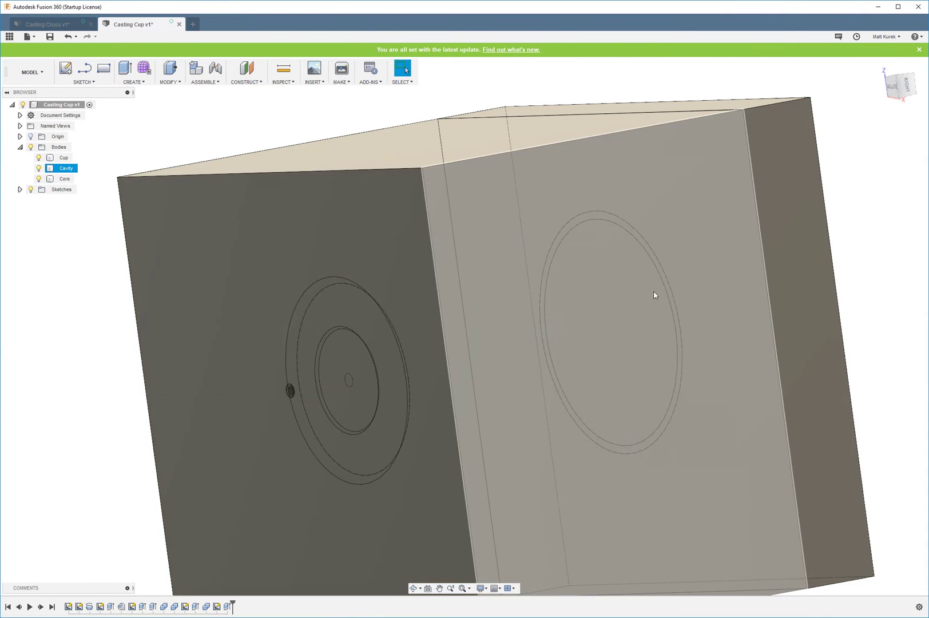
# Orbit and zoom around the mold, selecting the cavity block and cup to inspect them
pyautogui.keyDown('shift'); pyautogui.moveTo(655, 292); pyautogui.dragTo(414, 282, button='middle'); pyautogui.keyUp('shift')
pyautogui.scroll(-5, 394, 247)
pyautogui.scroll(5, 413, 282)
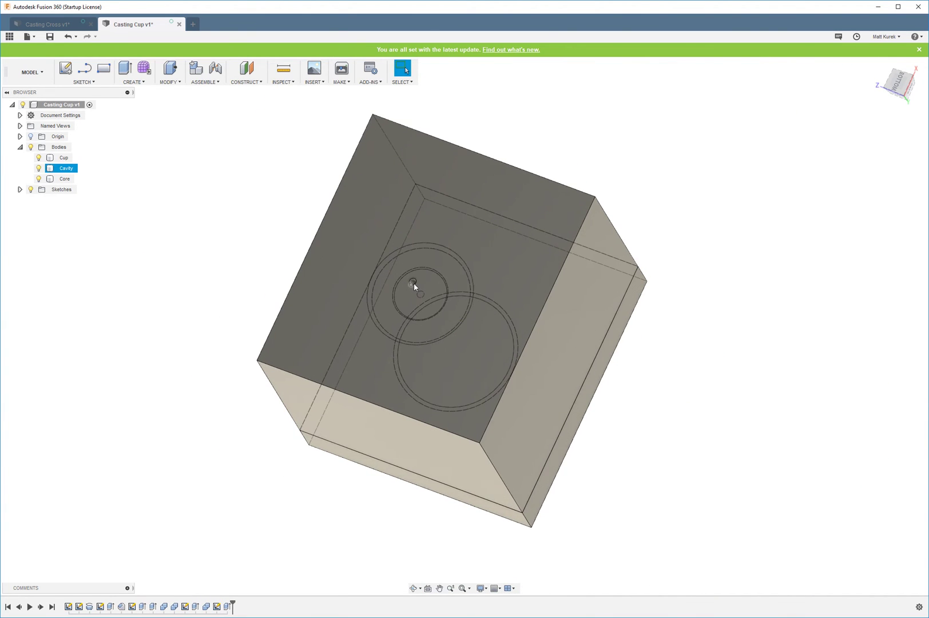
pyautogui.press('Escape')
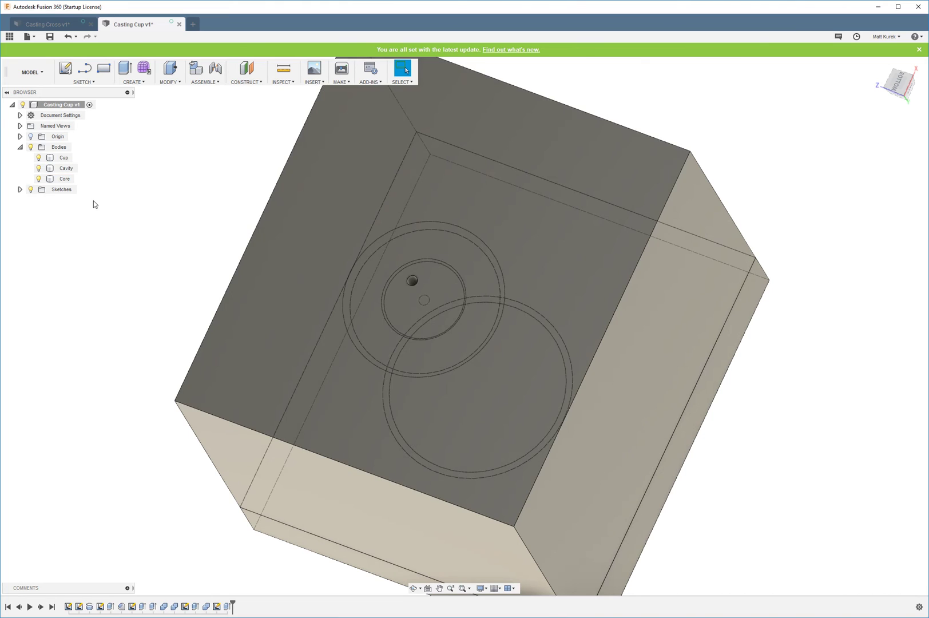
pyautogui.click(42, 170)
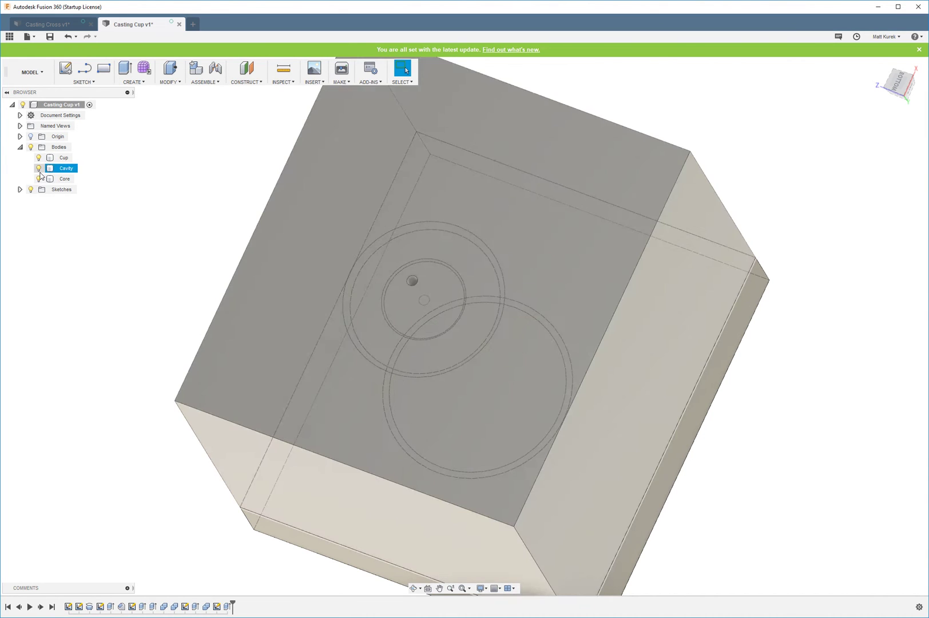
pyautogui.click(40, 184)
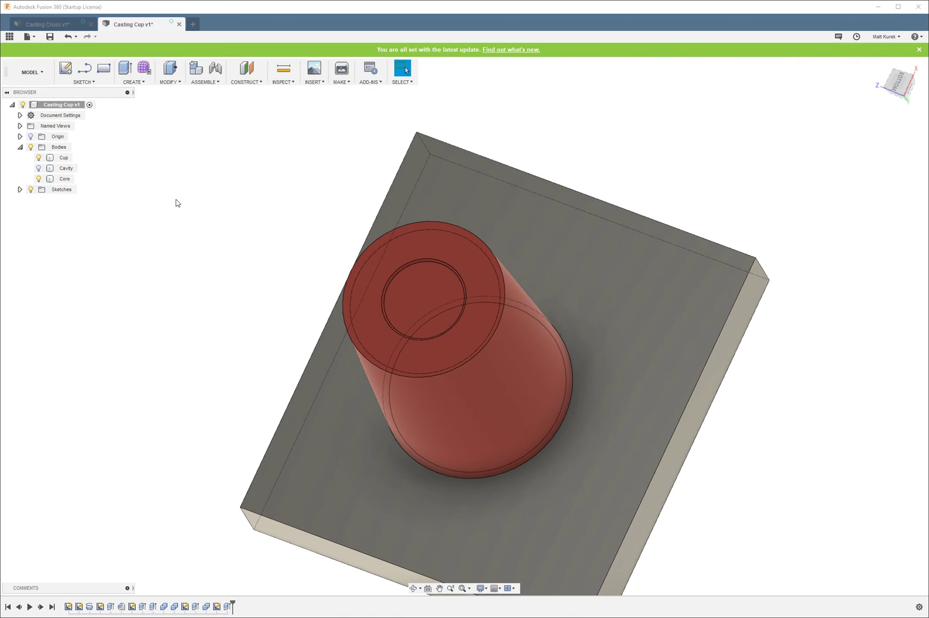
pyautogui.keyDown('shift'); pyautogui.moveTo(177, 202); pyautogui.dragTo(425, 275, button='middle'); pyautogui.keyUp('shift')
pyautogui.click(425, 334)
pyautogui.scroll(5, 456, 217)
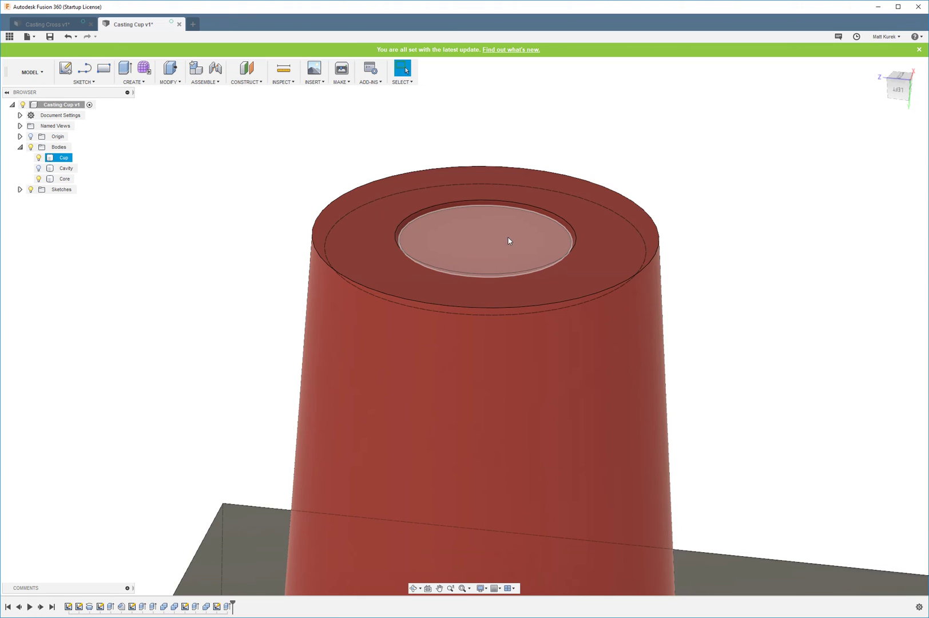
pyautogui.scroll(-3, 467, 249)
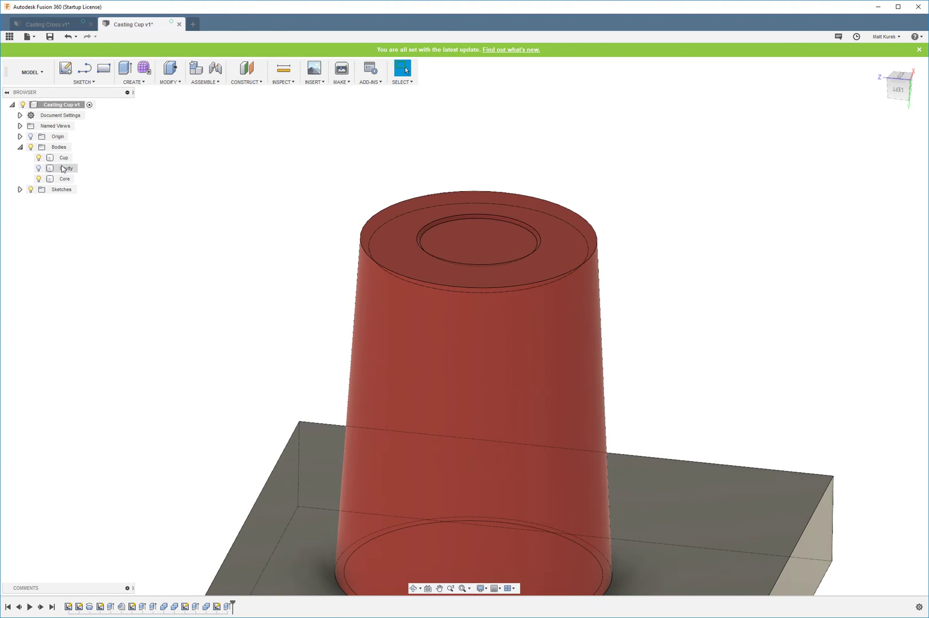
# Hide the cavity block and select the cup's inner top face to check the sprue hole
pyautogui.click(39, 168)
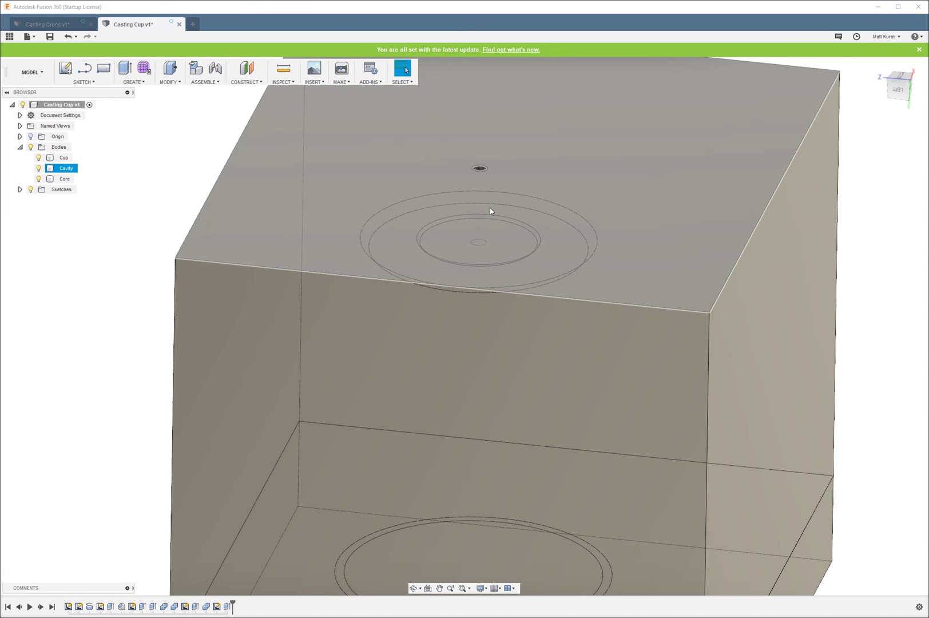
pyautogui.click(39, 167)
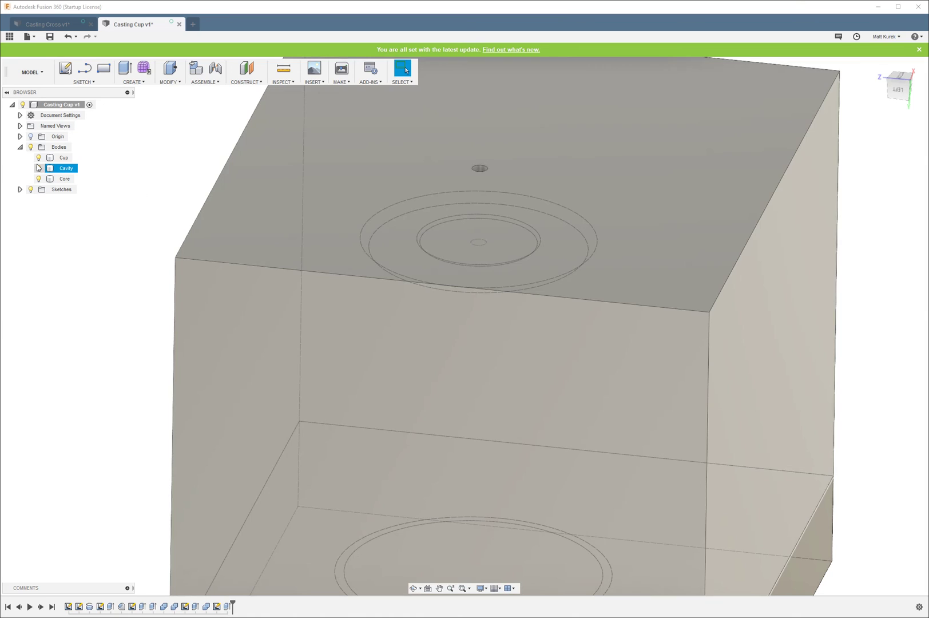
pyautogui.click(38, 168)
pyautogui.click(483, 235)
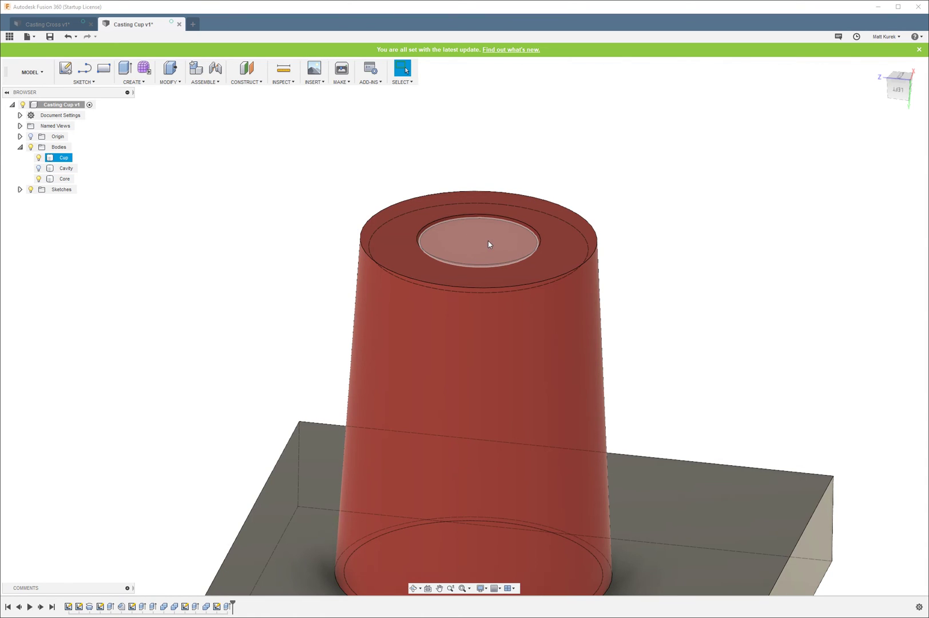
pyautogui.press('Escape')
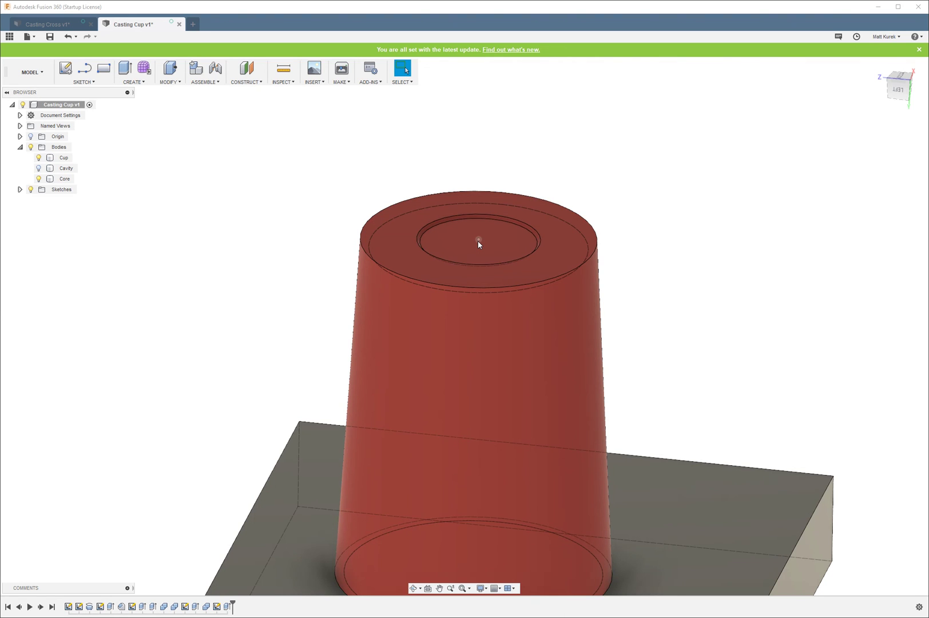
pyautogui.click(478, 241)
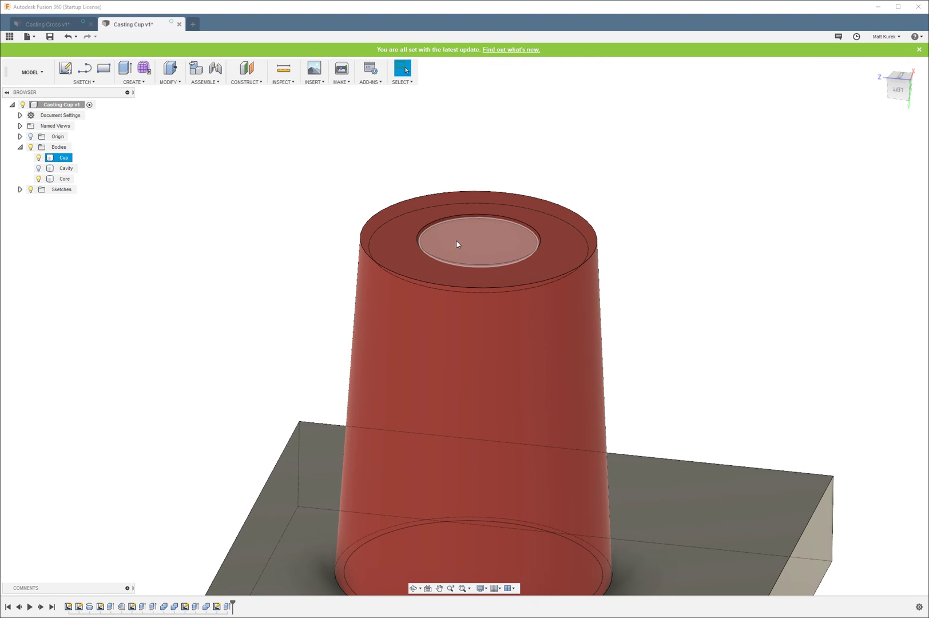
pyautogui.moveTo(456, 244)
pyautogui.keyDown('shift'); pyautogui.mouseDown(button='middle')
pyautogui.moveTo(446, 368)
pyautogui.moveTo(444, 253)
pyautogui.moveTo(454, 251)
pyautogui.moveTo(518, 472)
pyautogui.moveTo(497, 257)
pyautogui.moveTo(446, 240)
pyautogui.mouseUp(button='middle'); pyautogui.keyUp('shift')
# Make the Core and Cavity bodies visible again around the cup, orbiting to a front view
pyautogui.press('Escape')
pyautogui.click(39, 179)
pyautogui.keyDown('shift'); pyautogui.moveTo(238, 206); pyautogui.dragTo(290, 342, button='middle'); pyautogui.keyUp('shift')
pyautogui.click(39, 179)
pyautogui.click(38, 168)
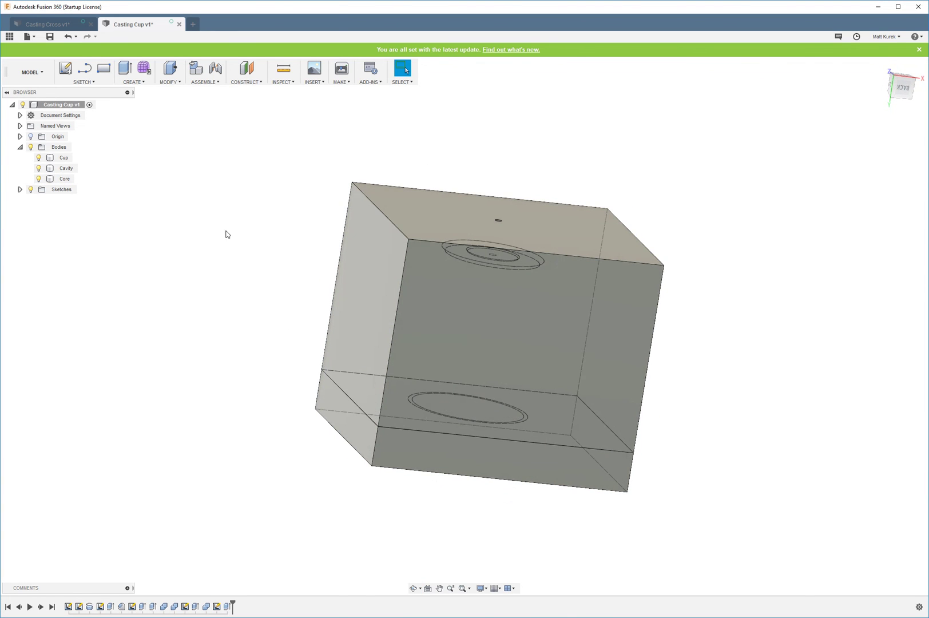